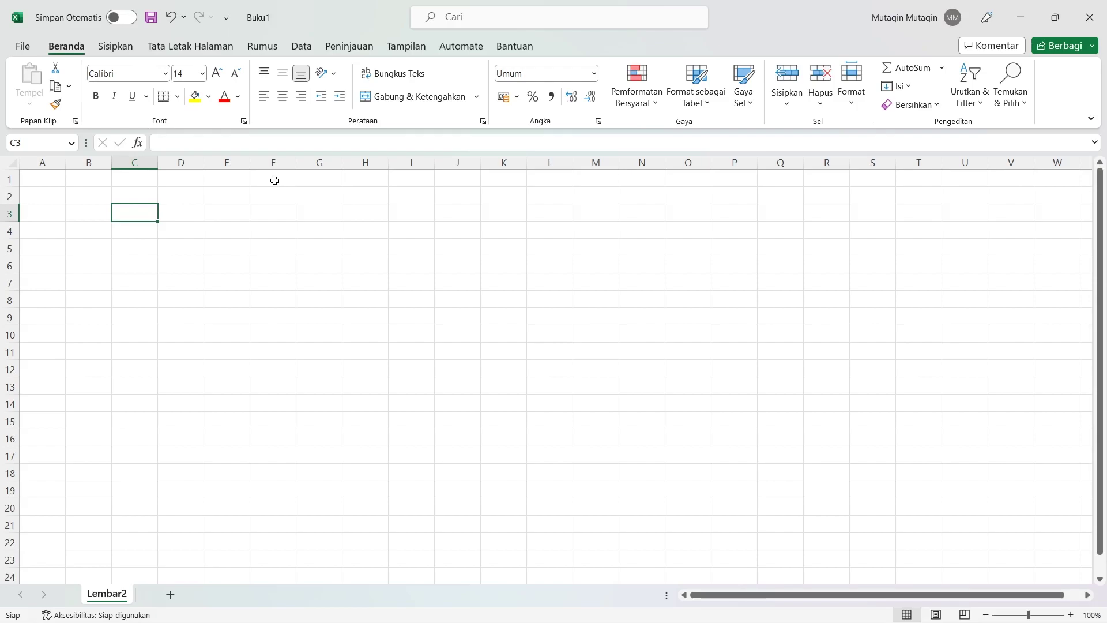
Enter =DATE(2023;12;02) in C3 so it shows 02/12/2023, then check its formula
{"action": "type", "text": "="}
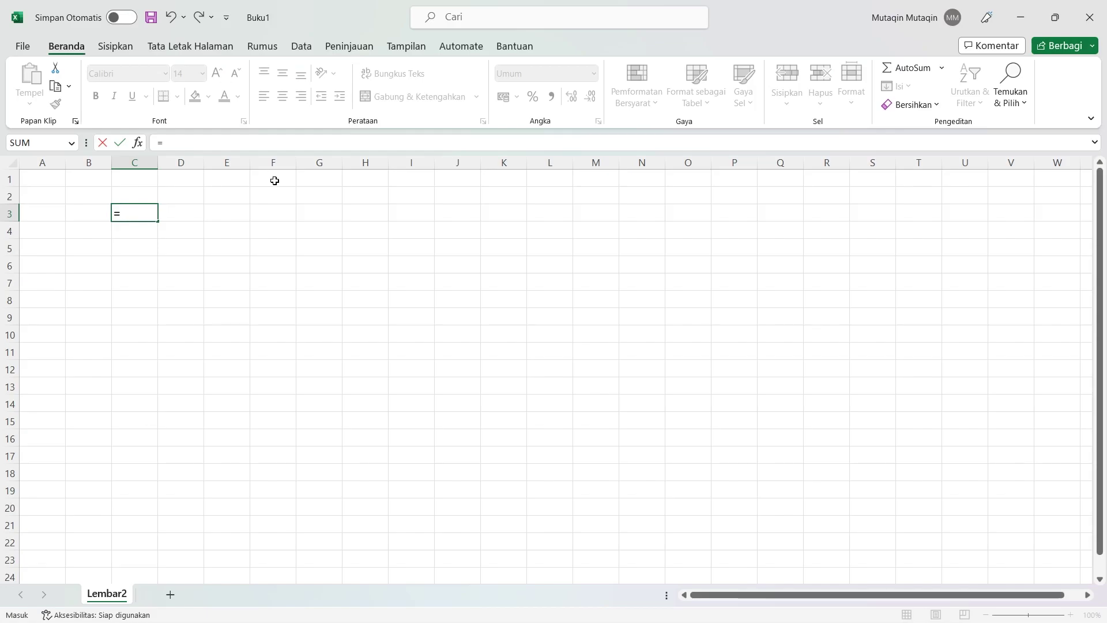
{"action": "type", "text": "DATE("}
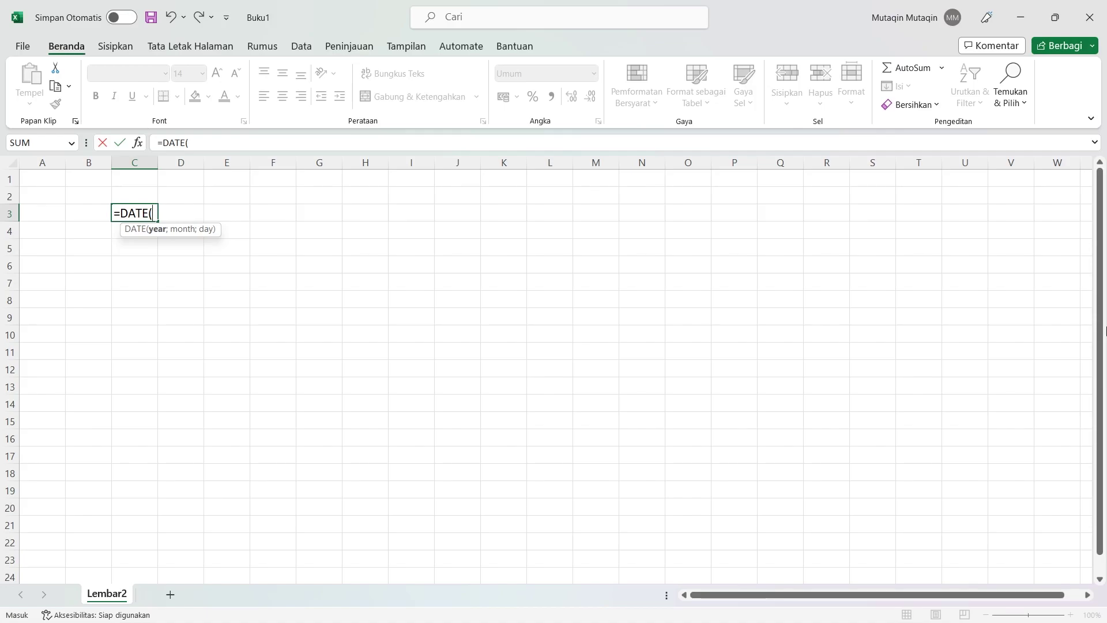
{"action": "type", "text": "2023"}
{"action": "type", "text": ";"}
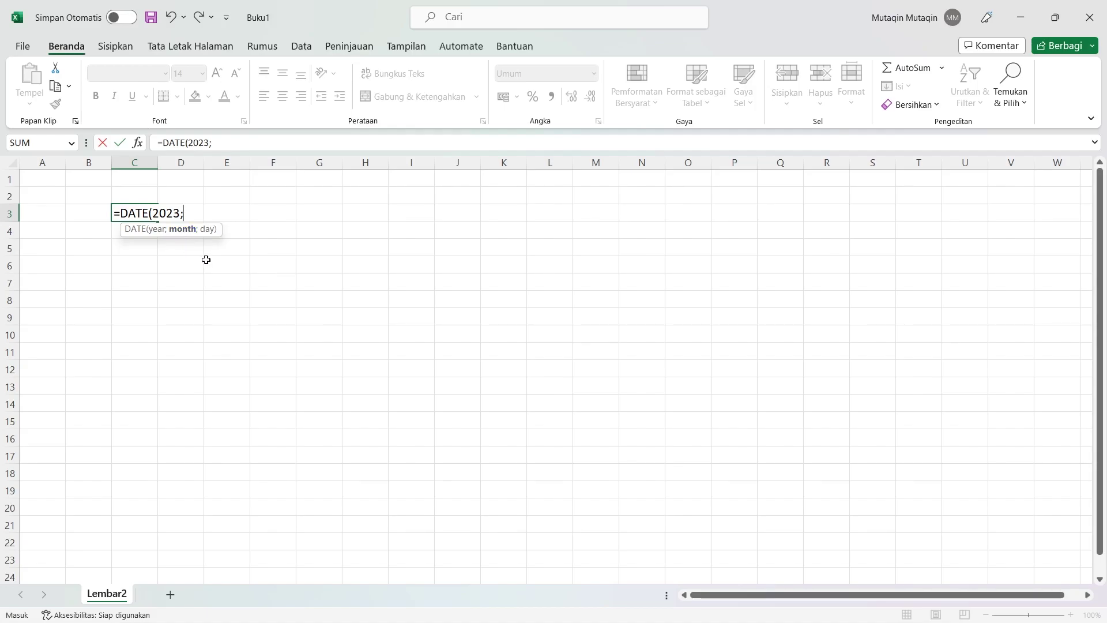
{"action": "type", "text": "12"}
{"action": "type", "text": ";"}
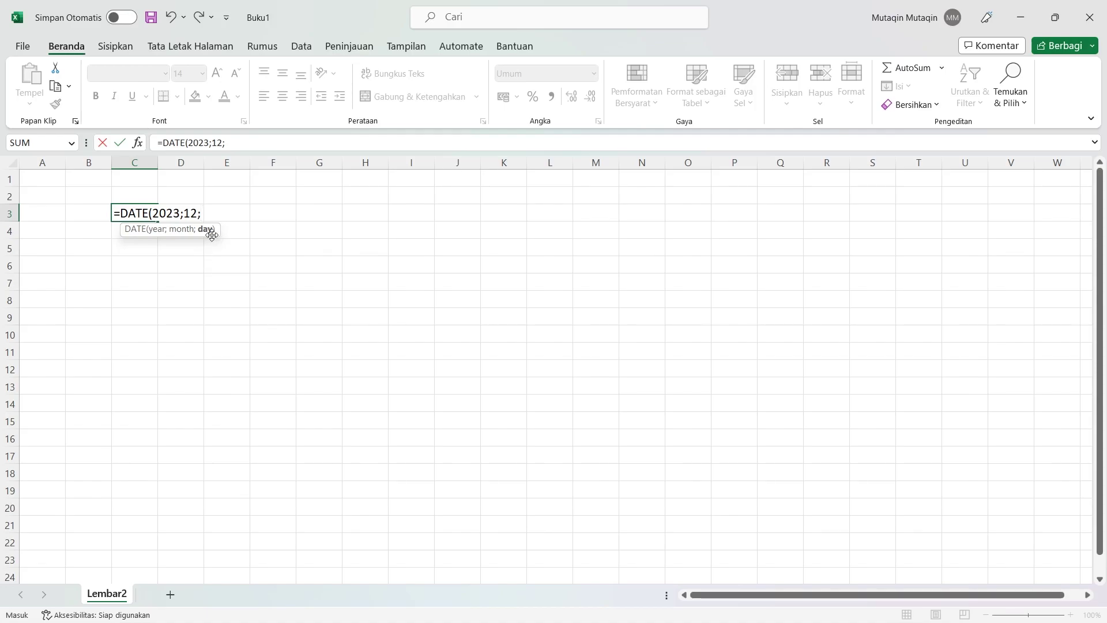
{"action": "type", "text": "02"}
{"action": "type", "text": ")"}
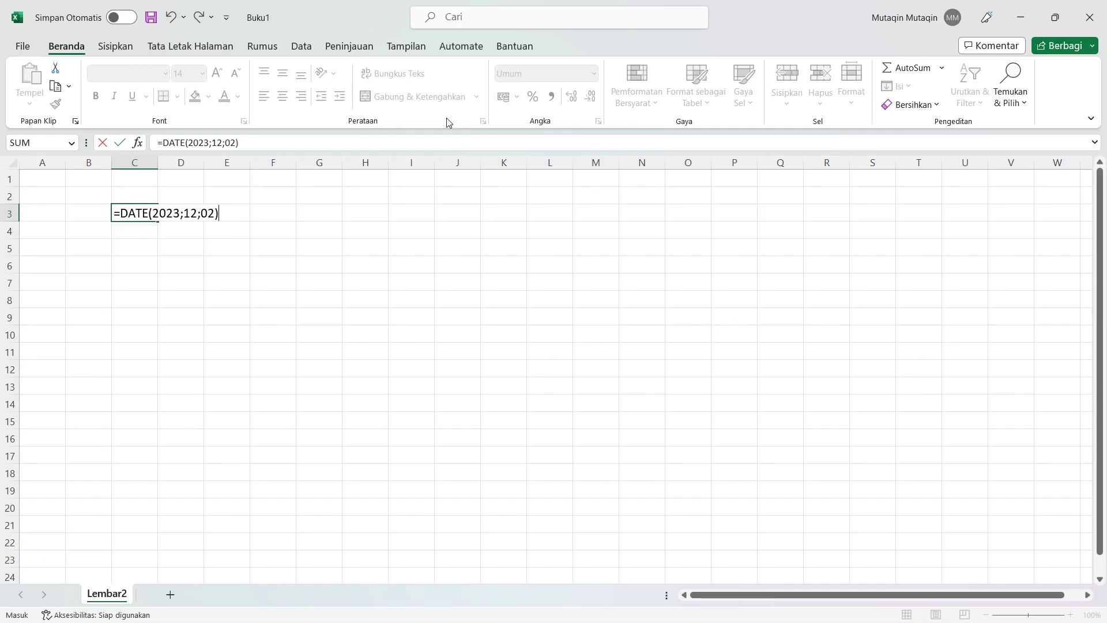
{"action": "key", "text": "Return"}
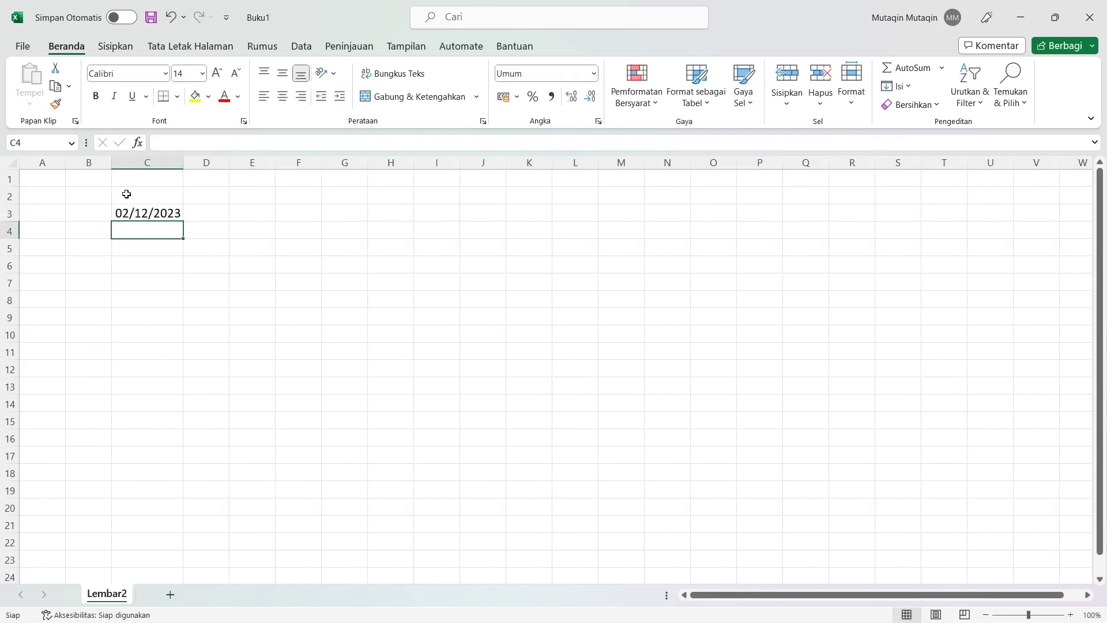
{"action": "left_click", "coordinate": [134, 215]}
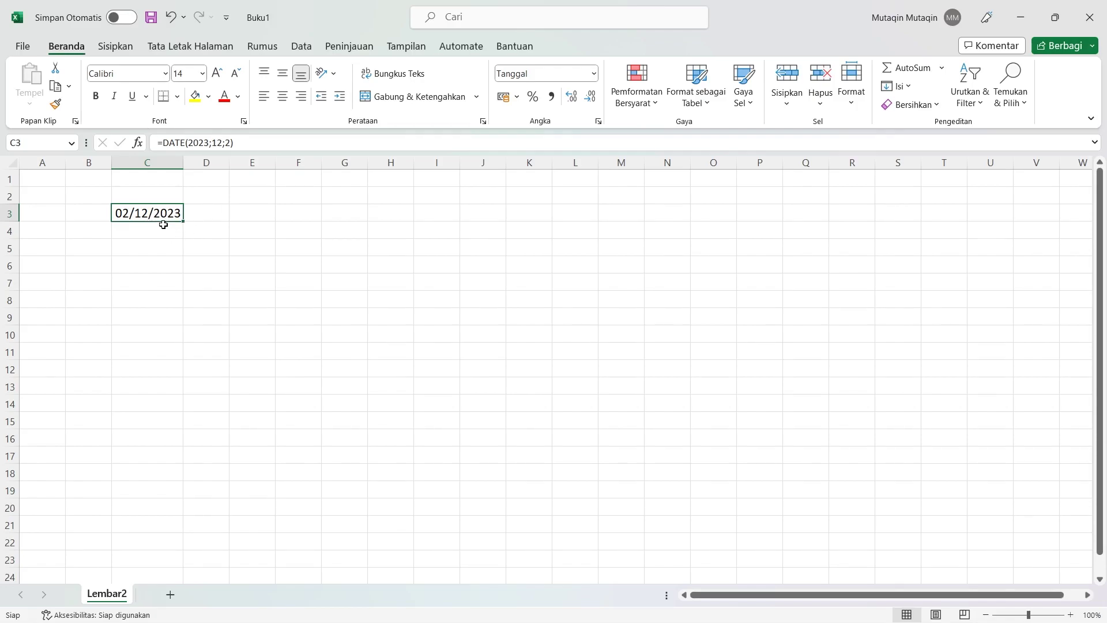
{"action": "left_click", "coordinate": [165, 227]}
Enter =DATE(2021;07;22) in C5 so it shows 22/07/2021, and verify the formula
{"action": "left_click", "coordinate": [132, 247]}
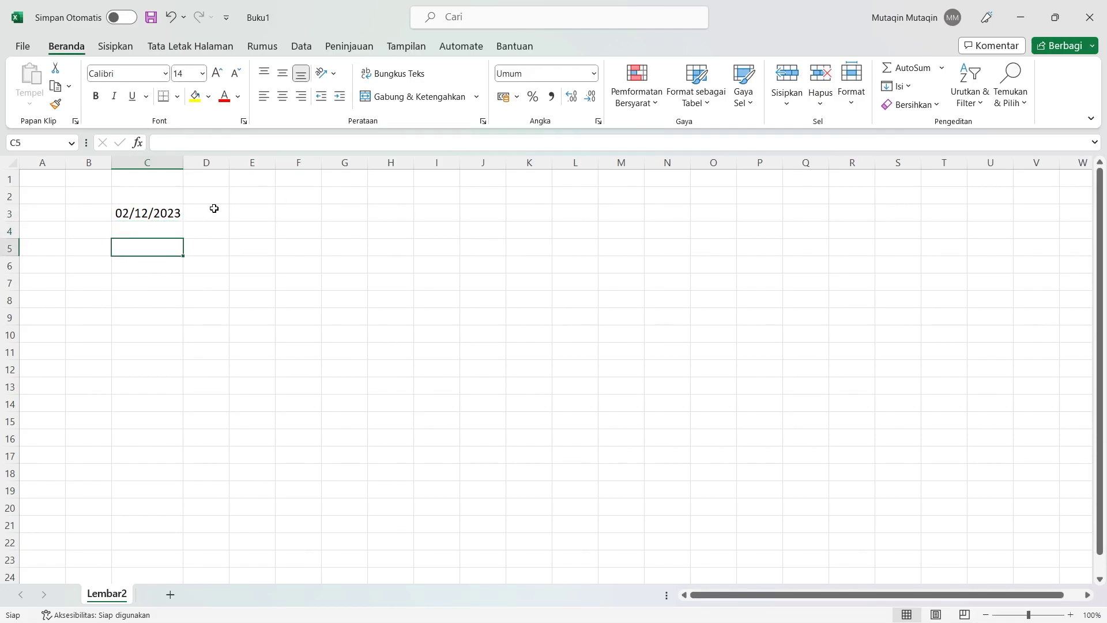
{"action": "type", "text": "=D"}
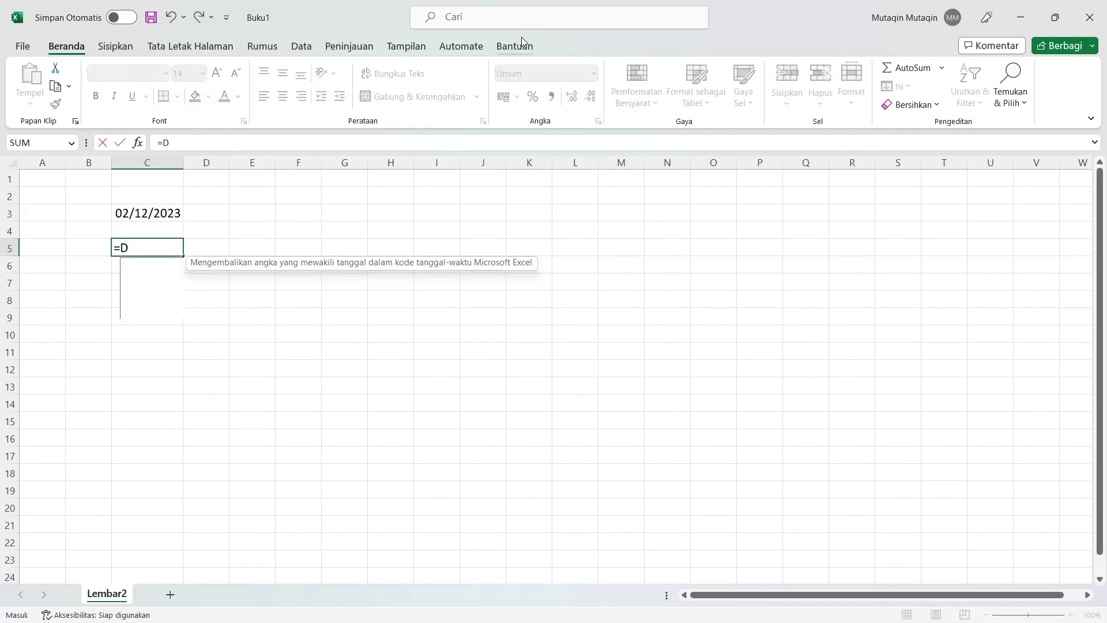
{"action": "type", "text": "ATE*"}
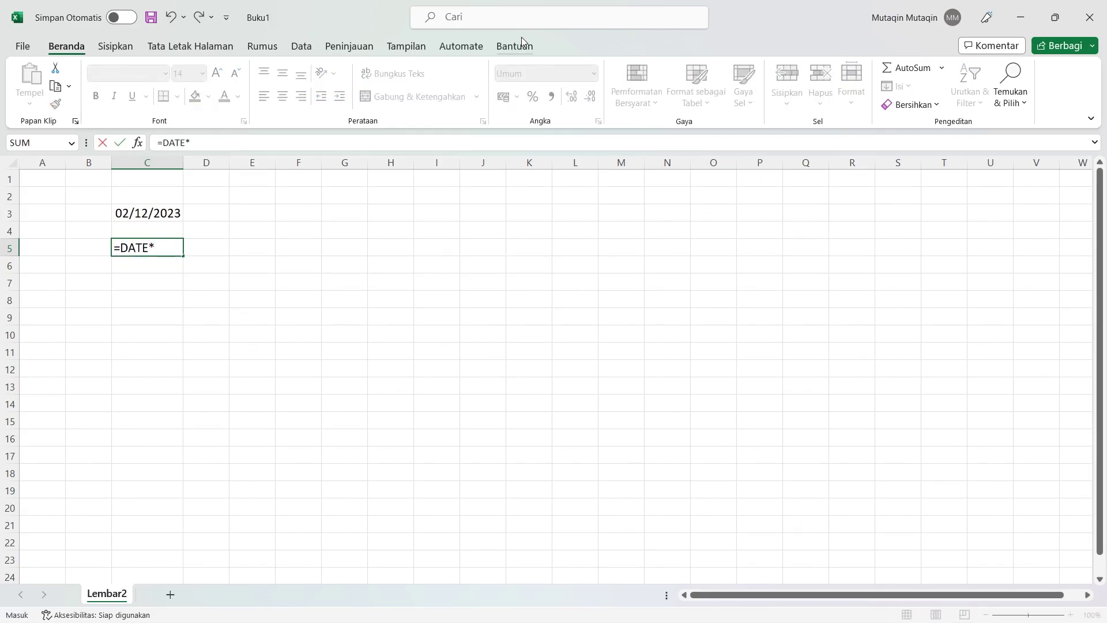
{"action": "key", "text": "BackSpace"}
{"action": "type", "text": "("}
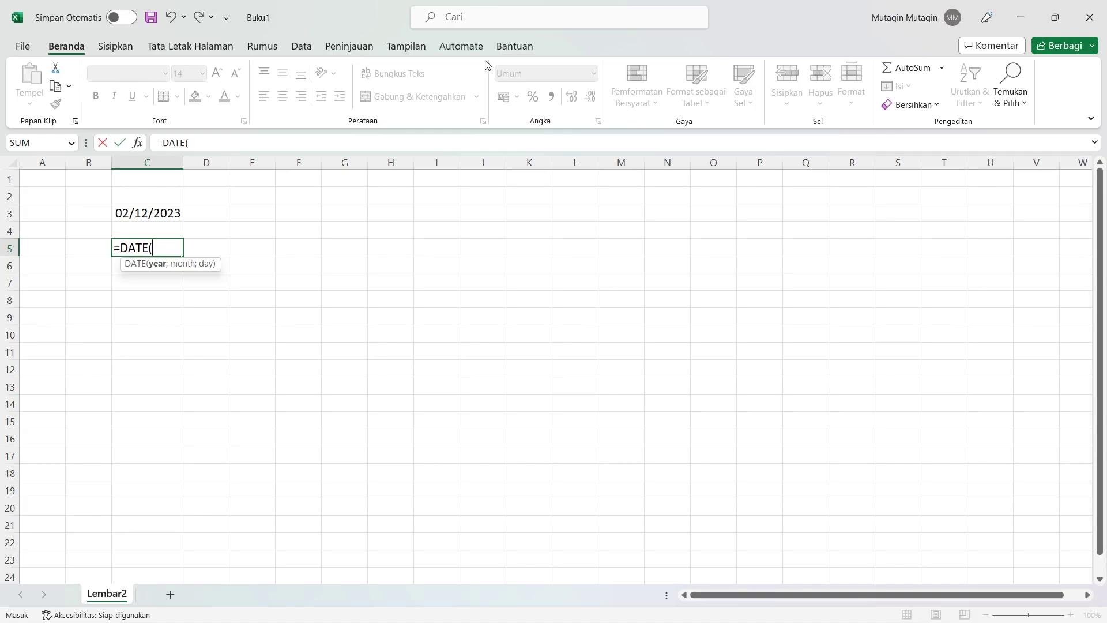
{"action": "type", "text": "2021"}
{"action": "type", "text": ";"}
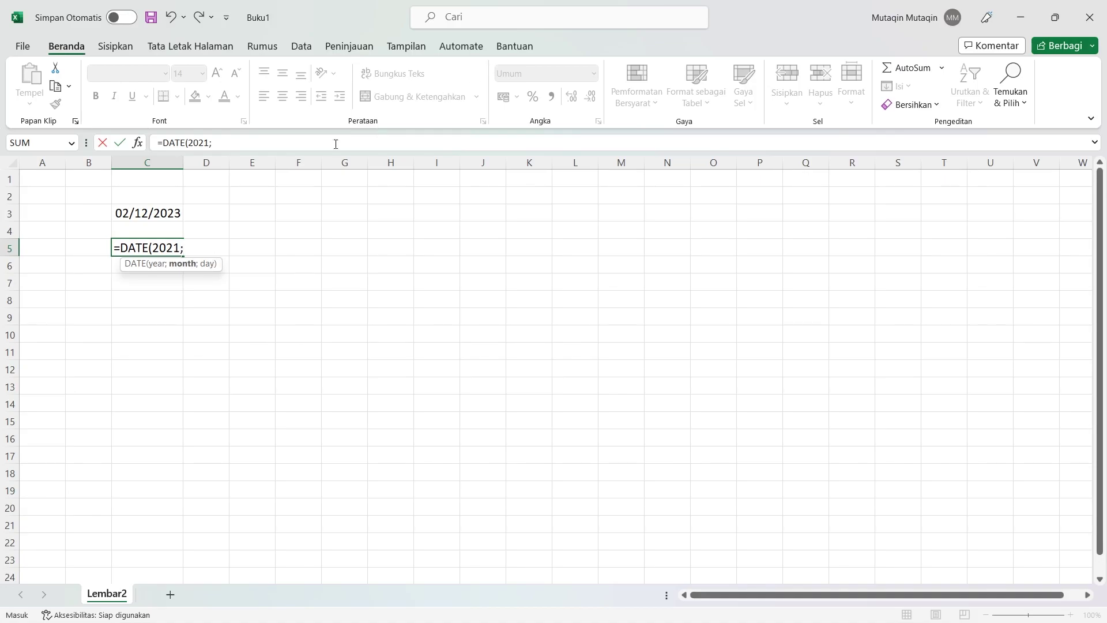
{"action": "type", "text": "0"}
{"action": "type", "text": "7"}
{"action": "type", "text": ";"}
{"action": "type", "text": "22"}
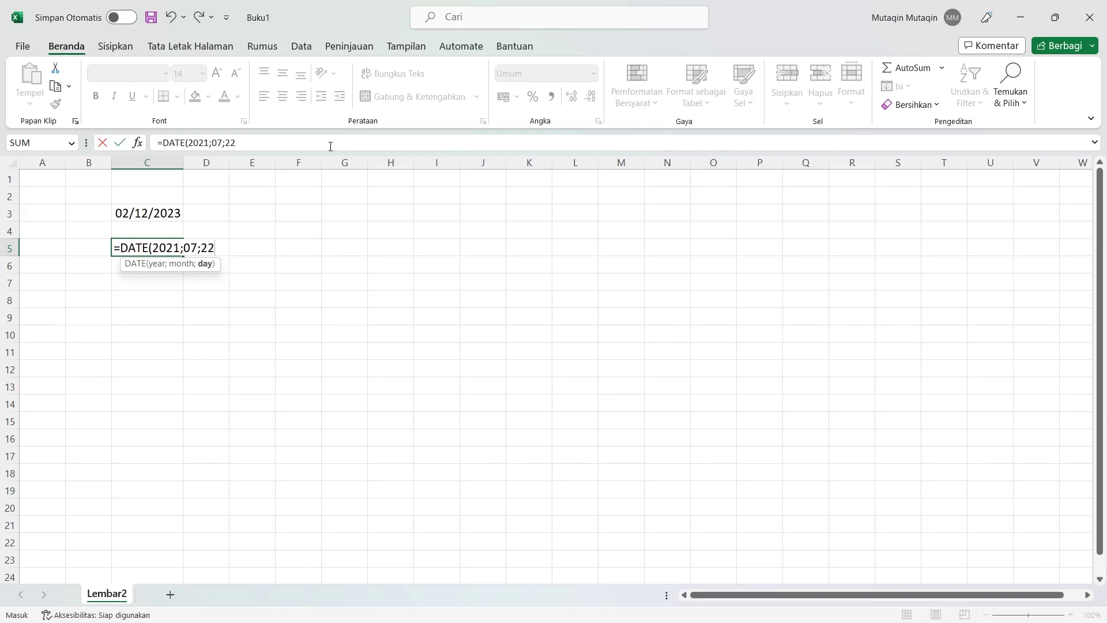
{"action": "type", "text": ")"}
{"action": "key", "text": "Return"}
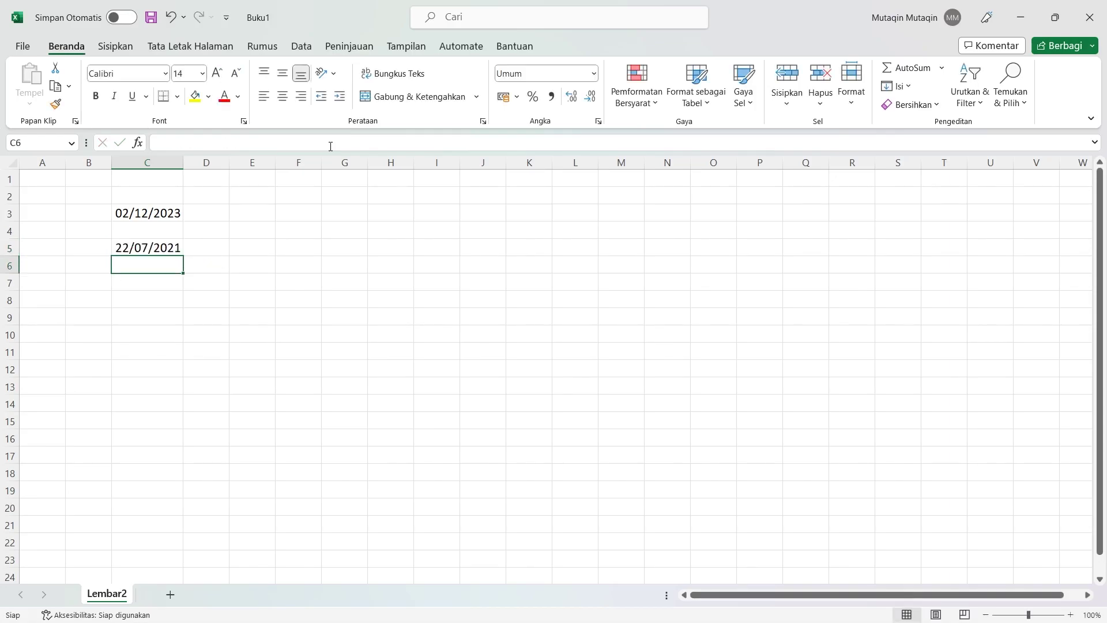
{"action": "left_click", "coordinate": [128, 247]}
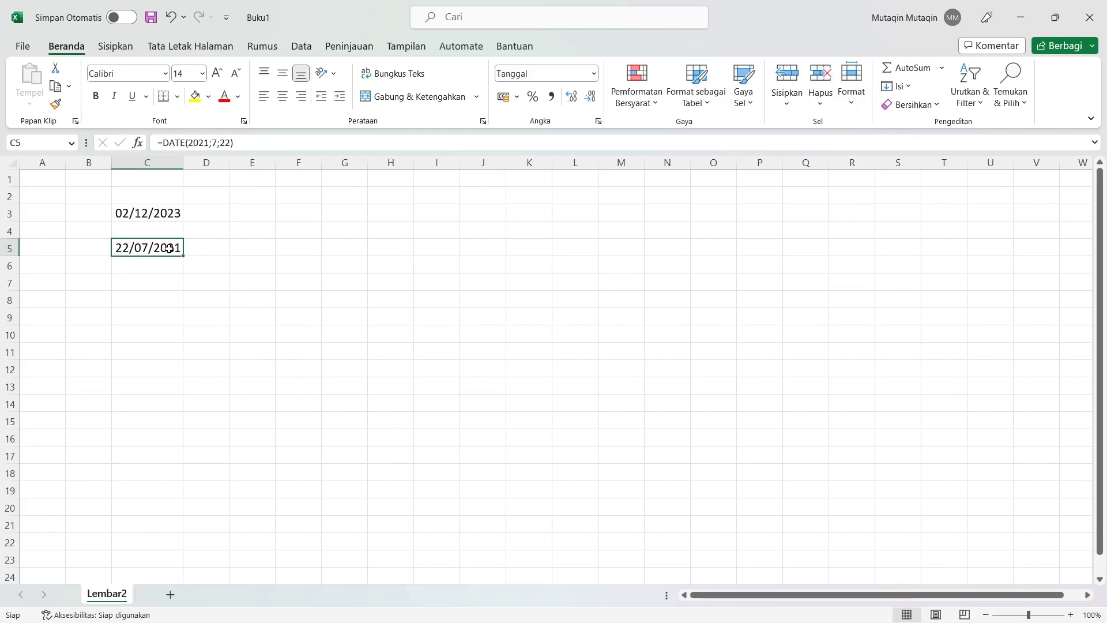
{"action": "left_click", "coordinate": [153, 279]}
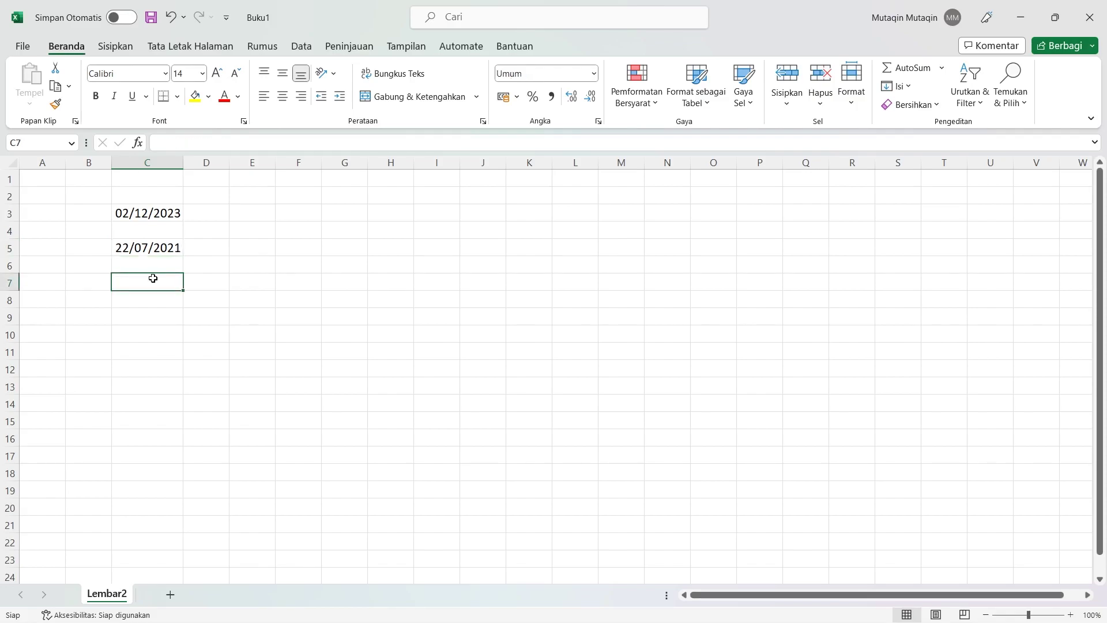
{"action": "left_click", "coordinate": [128, 241]}
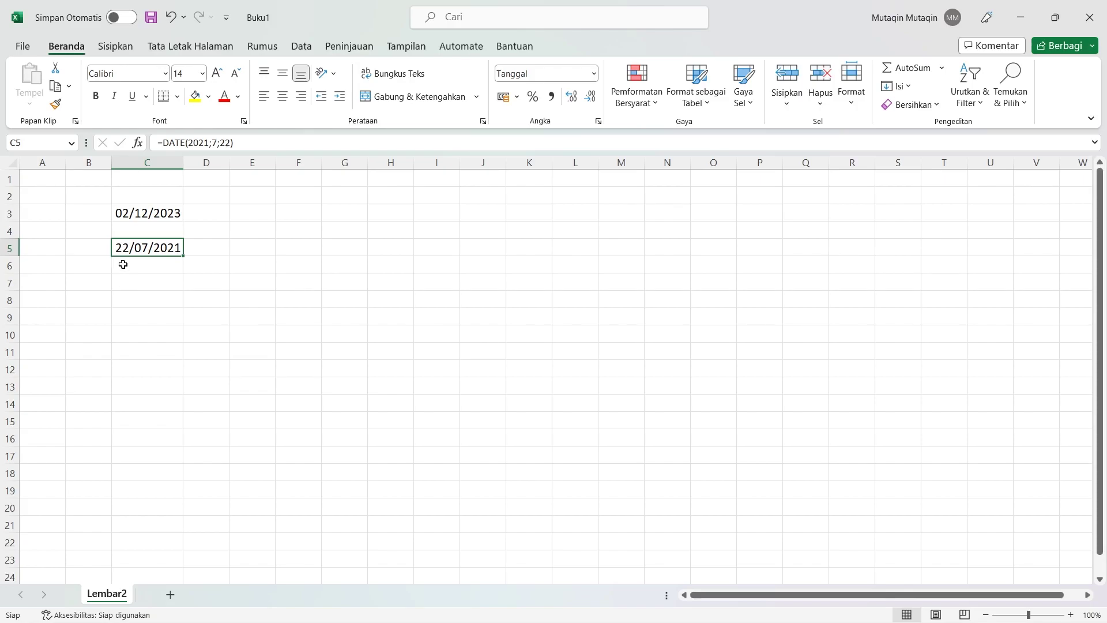
{"action": "left_click", "coordinate": [131, 281]}
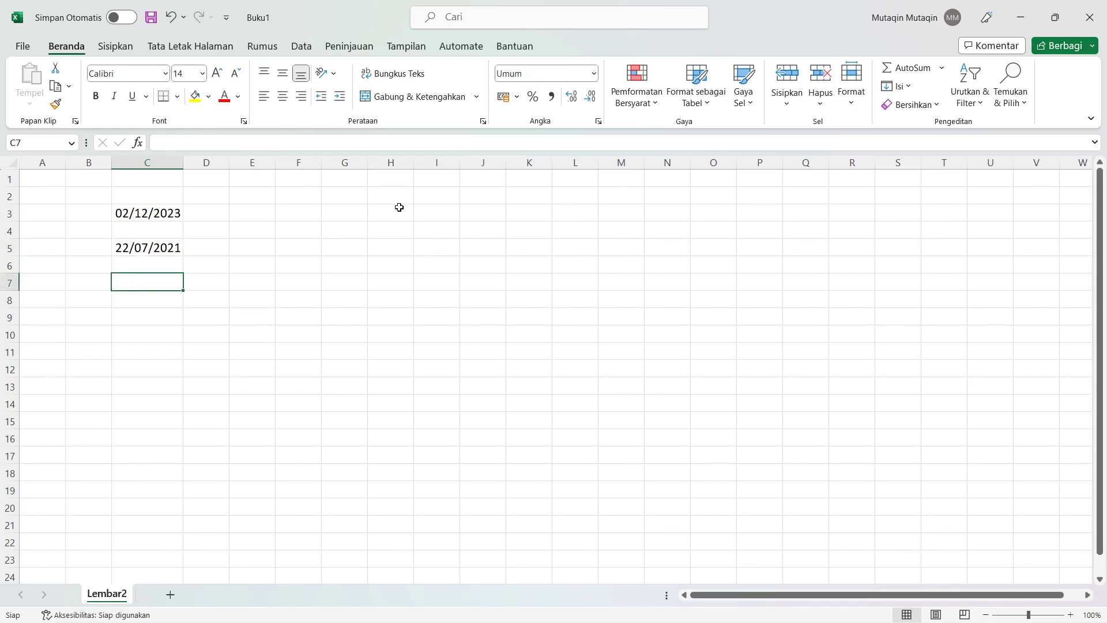
Enter =DAY(C5) in C7 to extract the day number 22
{"action": "type", "text": "=DAY"}
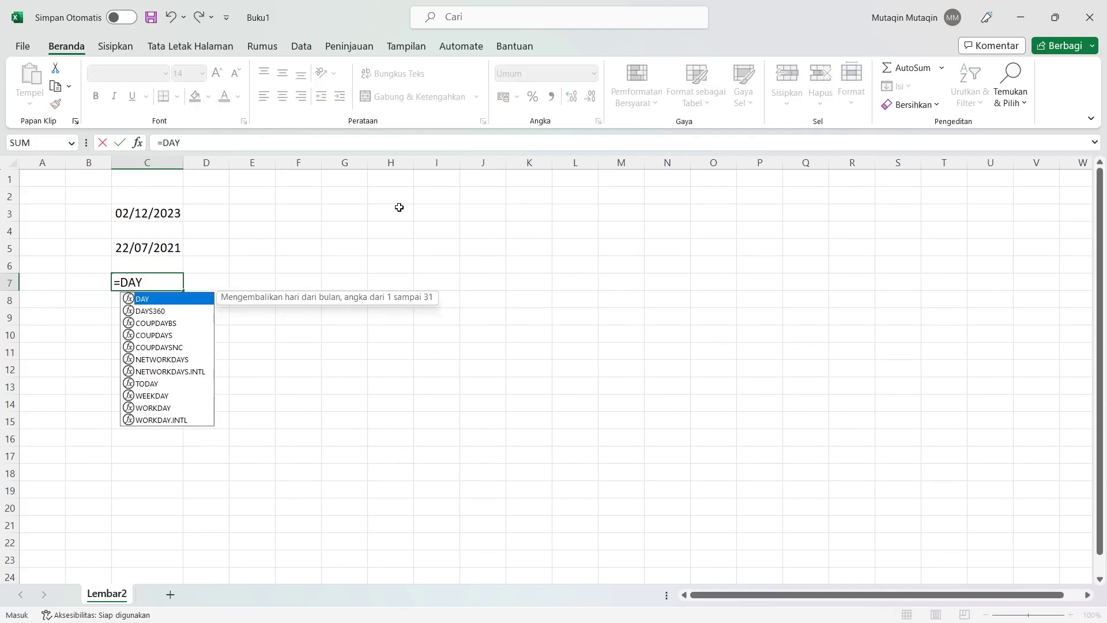
{"action": "type", "text": "("}
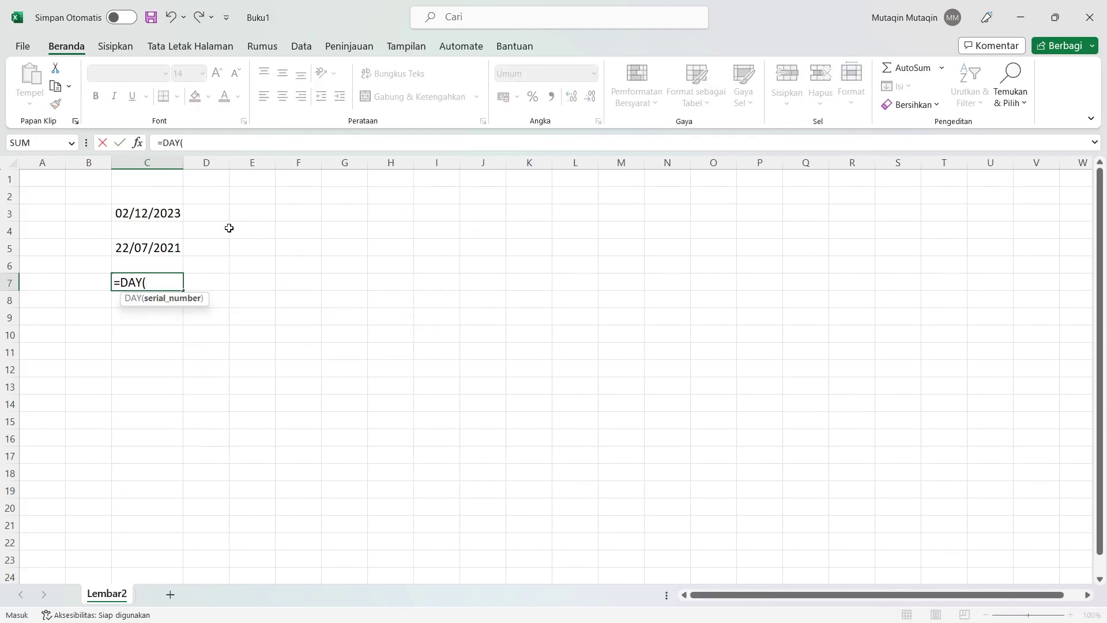
{"action": "left_click", "coordinate": [151, 247]}
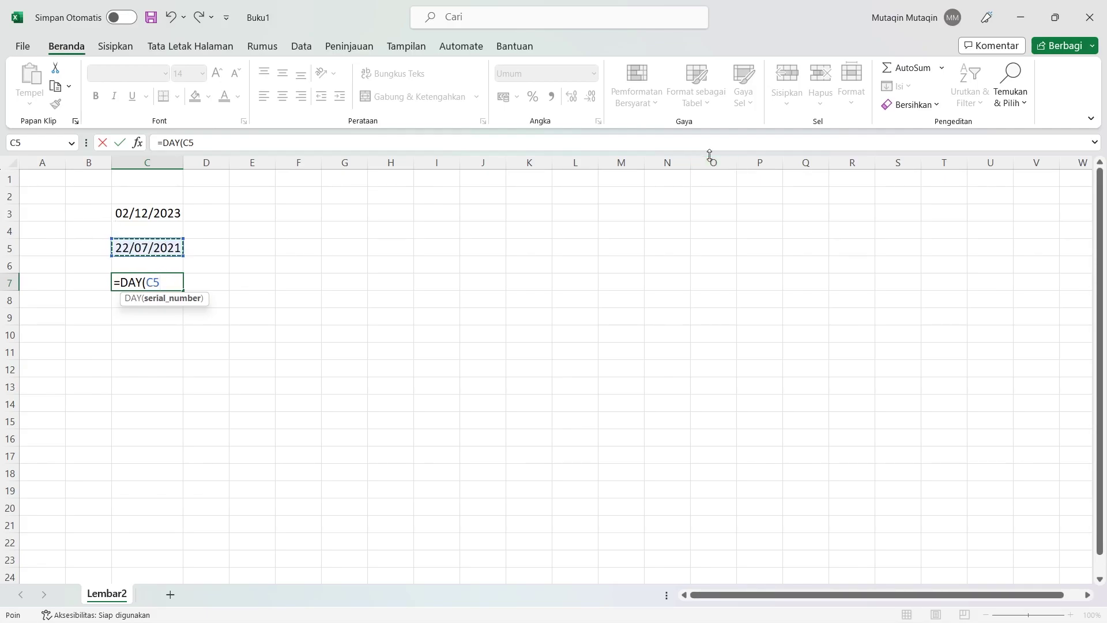
{"action": "type", "text": ")"}
{"action": "key", "text": "Return"}
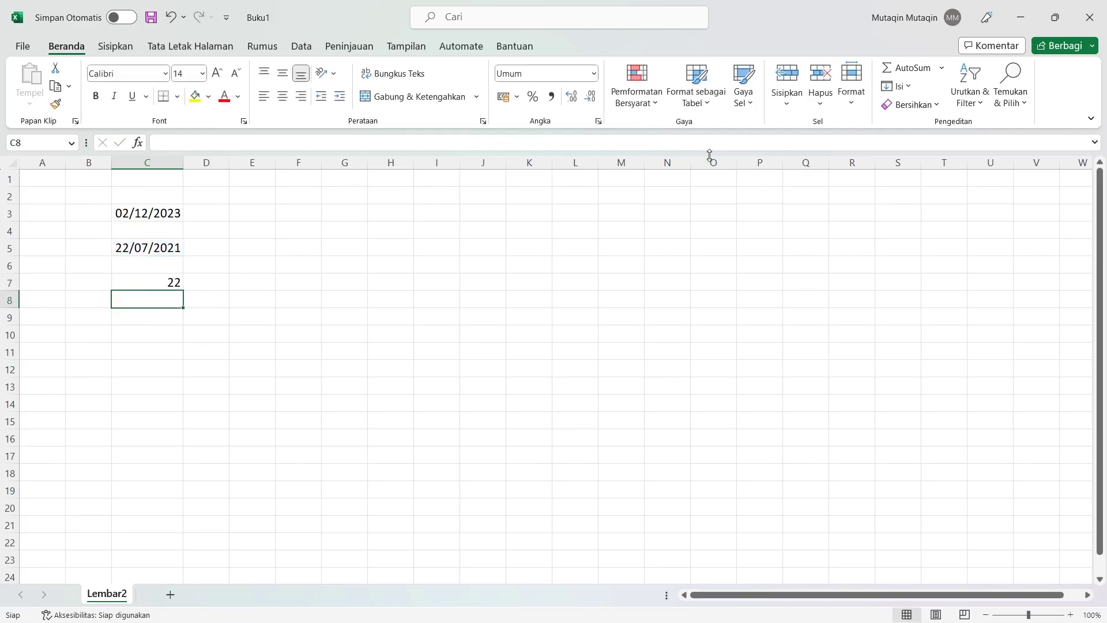
{"action": "left_click", "coordinate": [143, 278]}
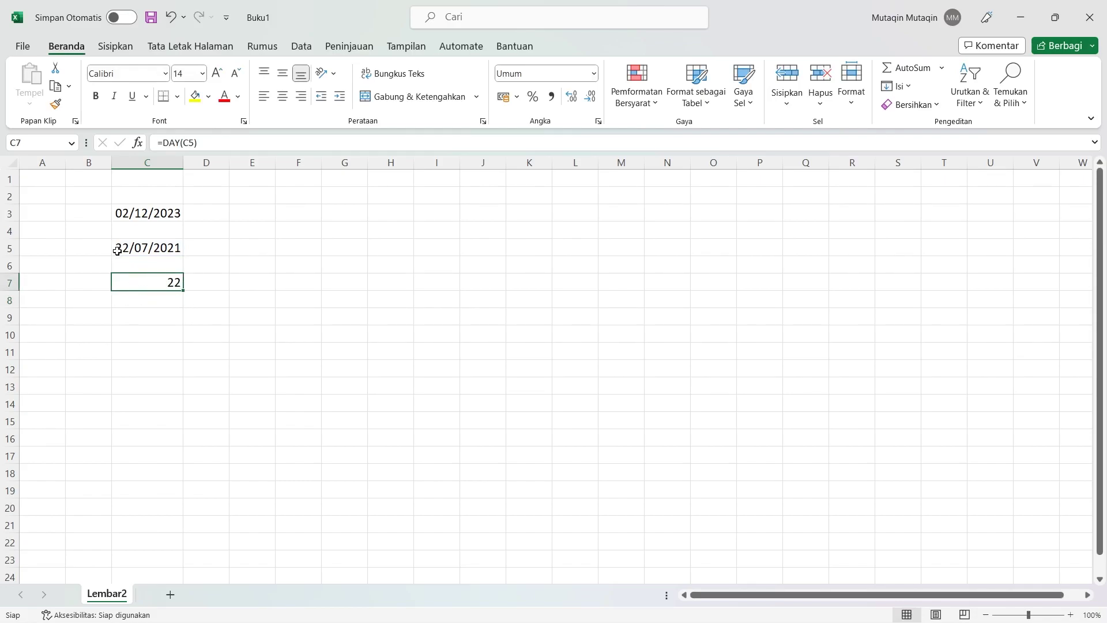
{"action": "left_click", "coordinate": [144, 298]}
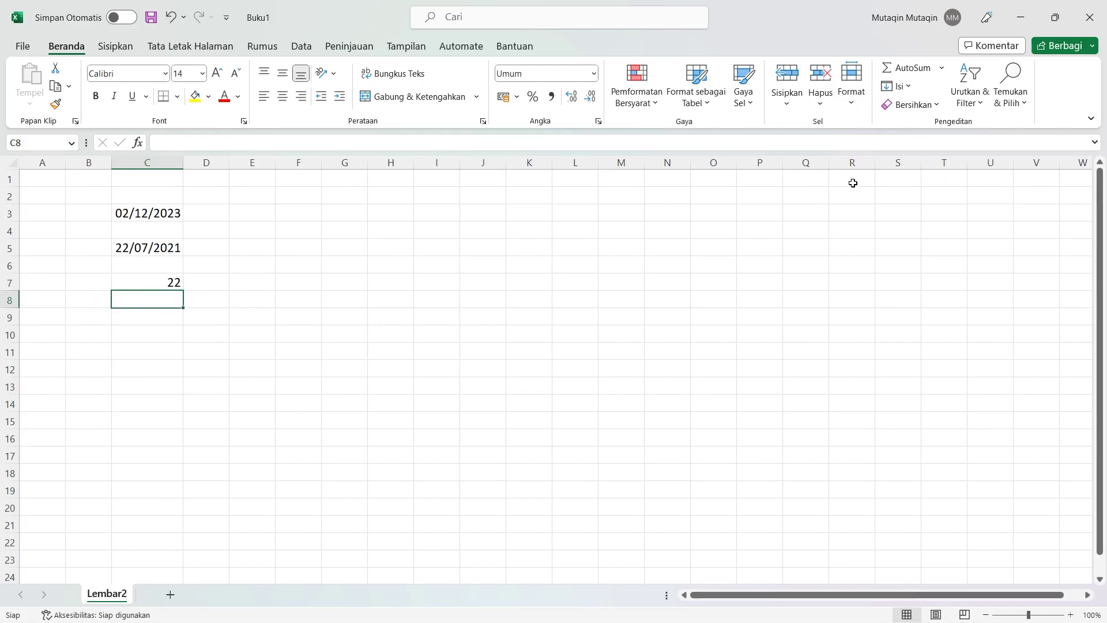
Enter =MONTH(C5) in C8, returning month 7 of the C5 date
{"action": "type", "text": "="}
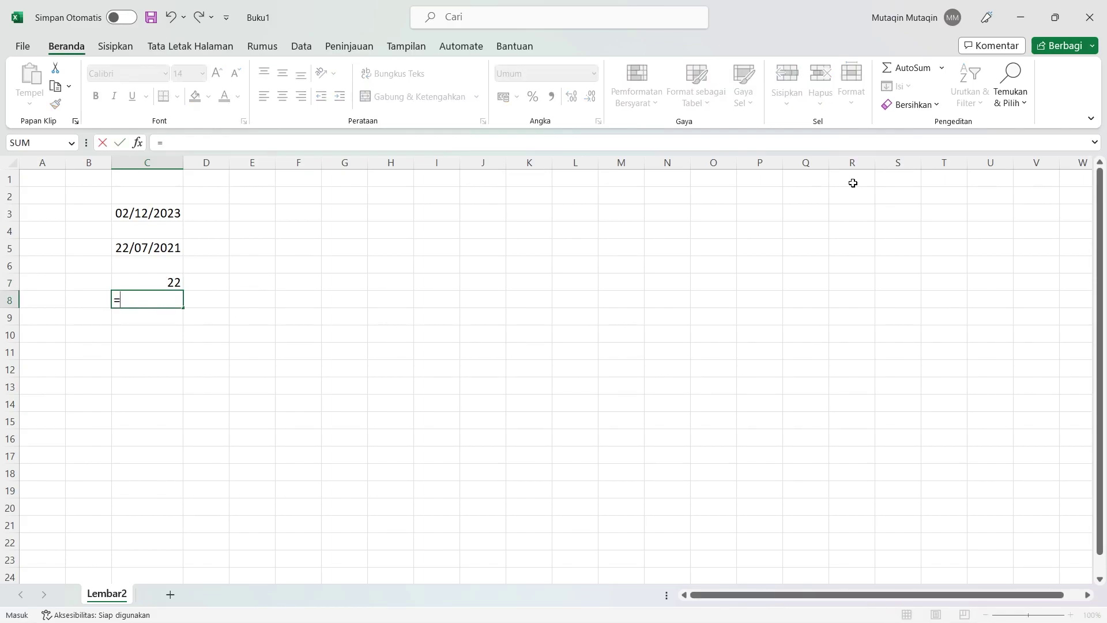
{"action": "type", "text": "MONTH("}
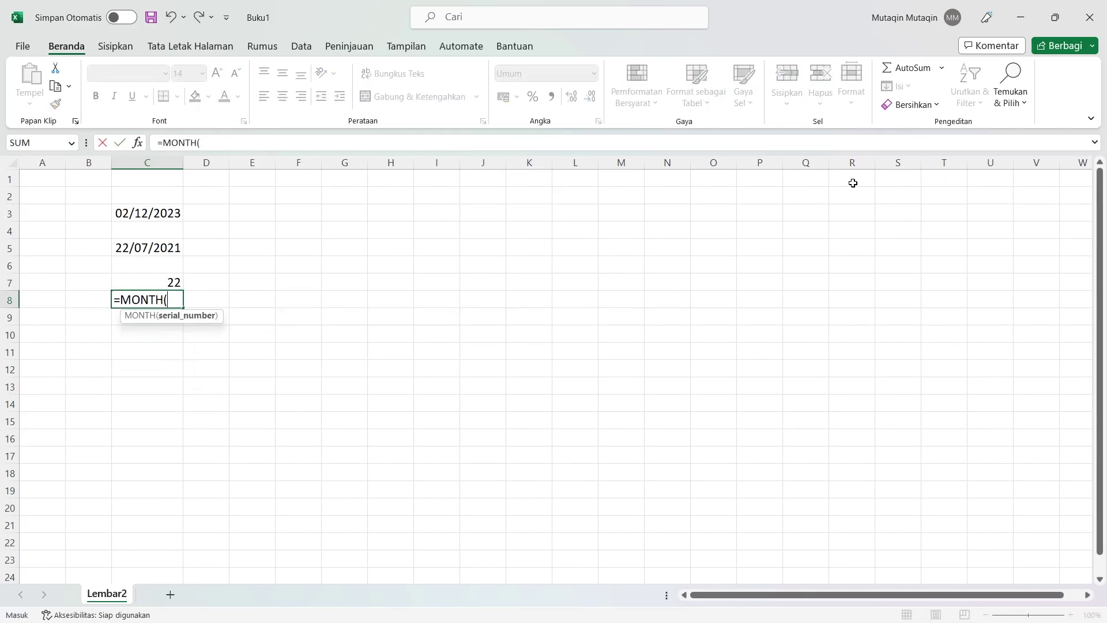
{"action": "left_click", "coordinate": [163, 246]}
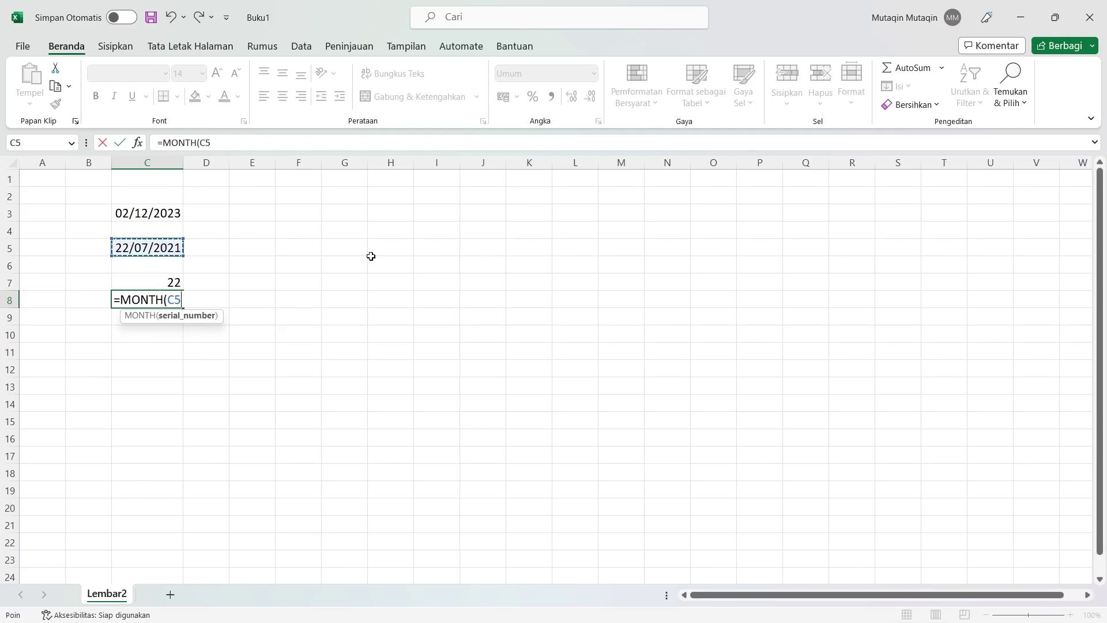
{"action": "type", "text": ")"}
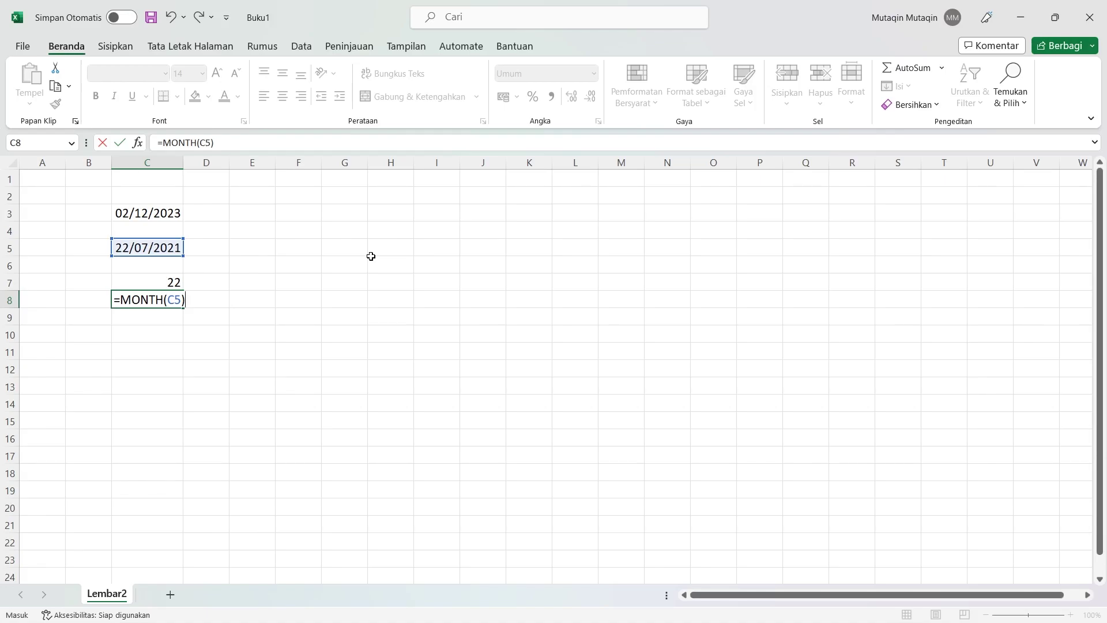
{"action": "key", "text": "Return"}
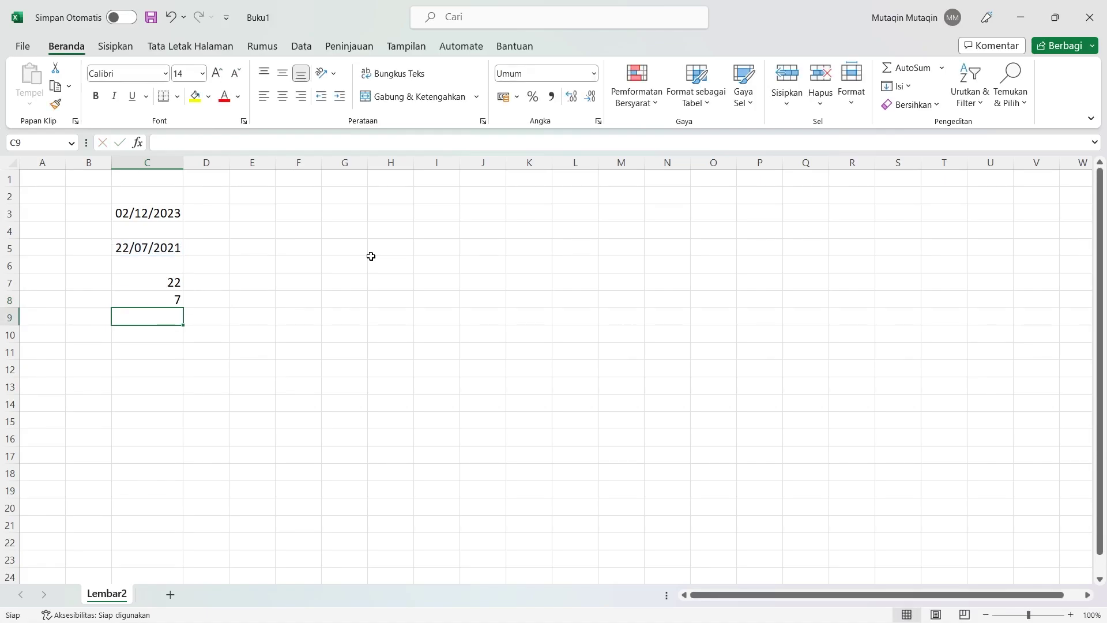
{"action": "left_click", "coordinate": [147, 296]}
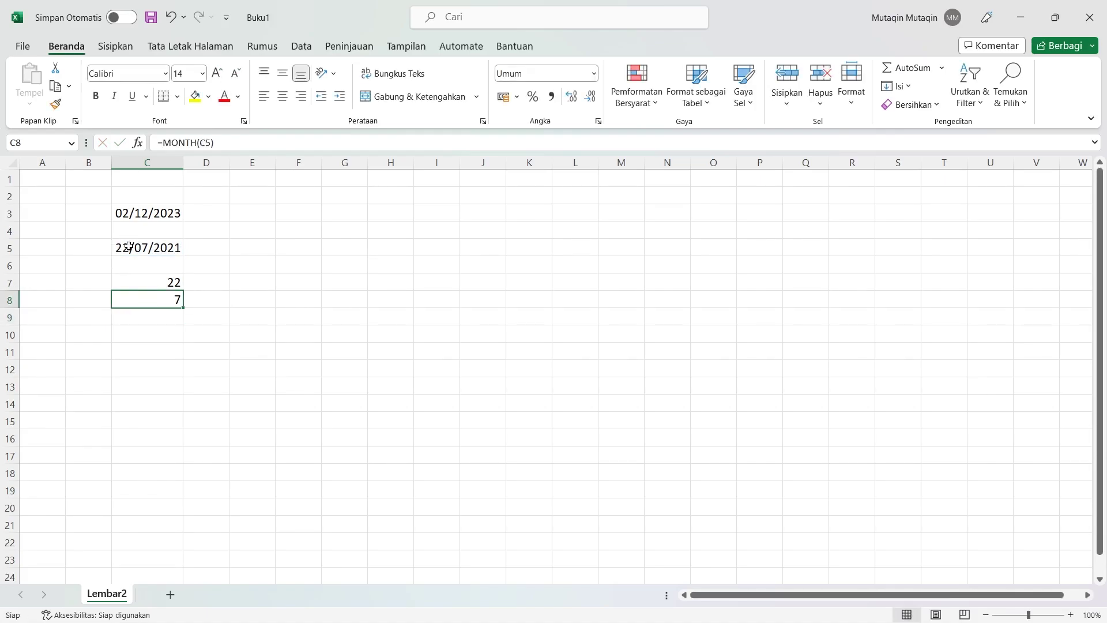
{"action": "left_click", "coordinate": [128, 247]}
{"action": "left_click", "coordinate": [149, 303]}
{"action": "left_click", "coordinate": [143, 317]}
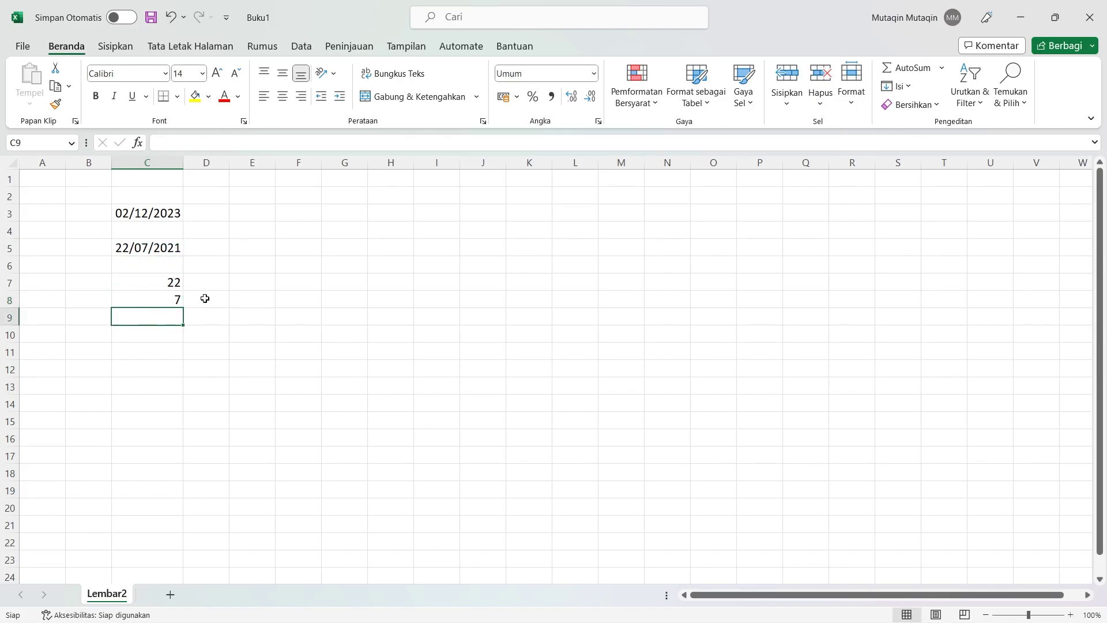
Enter =YEAR(C5) in C9 to return 2021, then review the C9 and C7 formulas
{"action": "type", "text": "="}
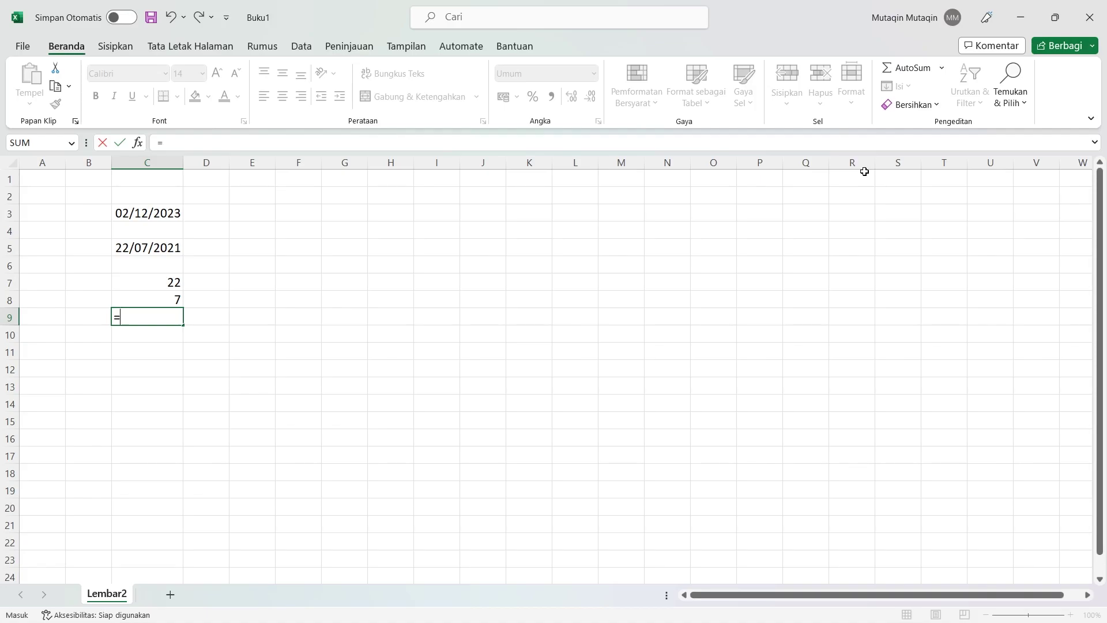
{"action": "type", "text": "YEAR"}
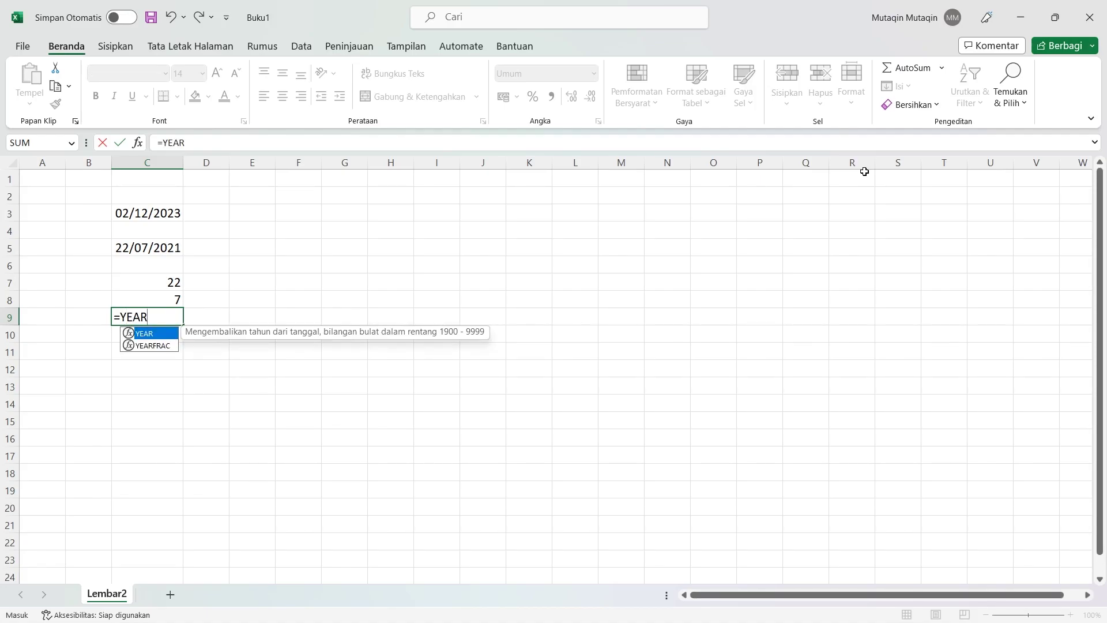
{"action": "type", "text": "("}
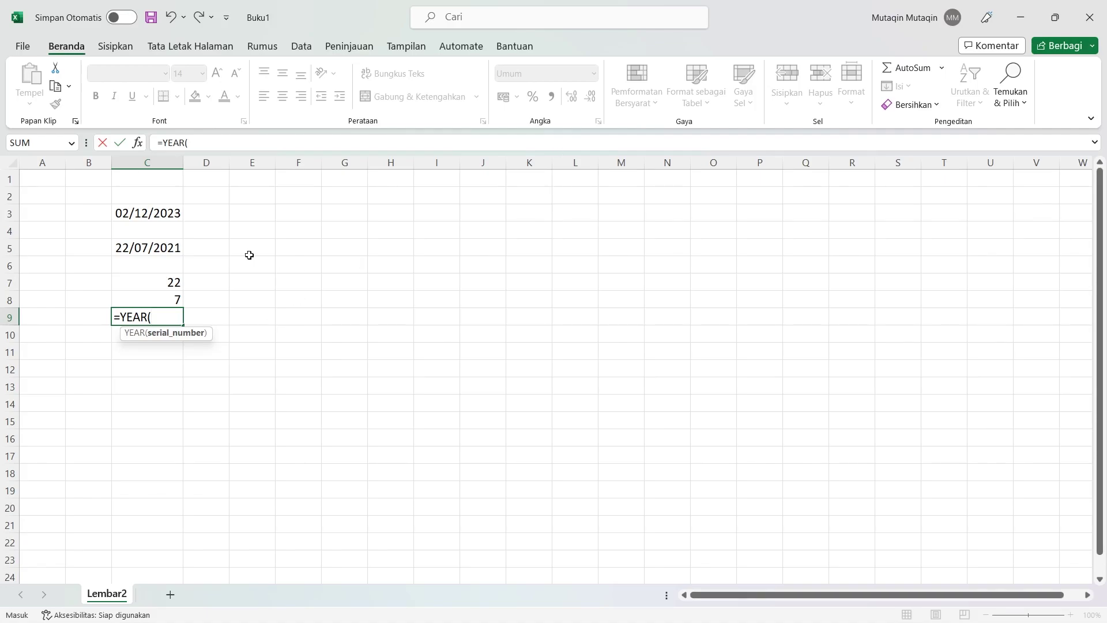
{"action": "left_click", "coordinate": [140, 248]}
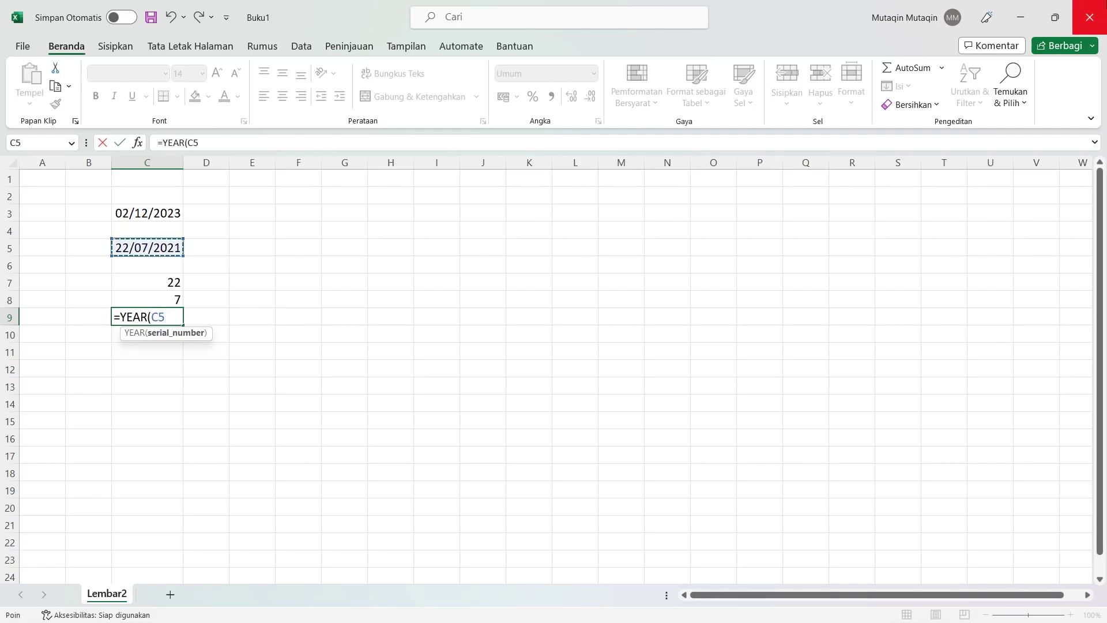
{"action": "type", "text": ")"}
{"action": "key", "text": "Return"}
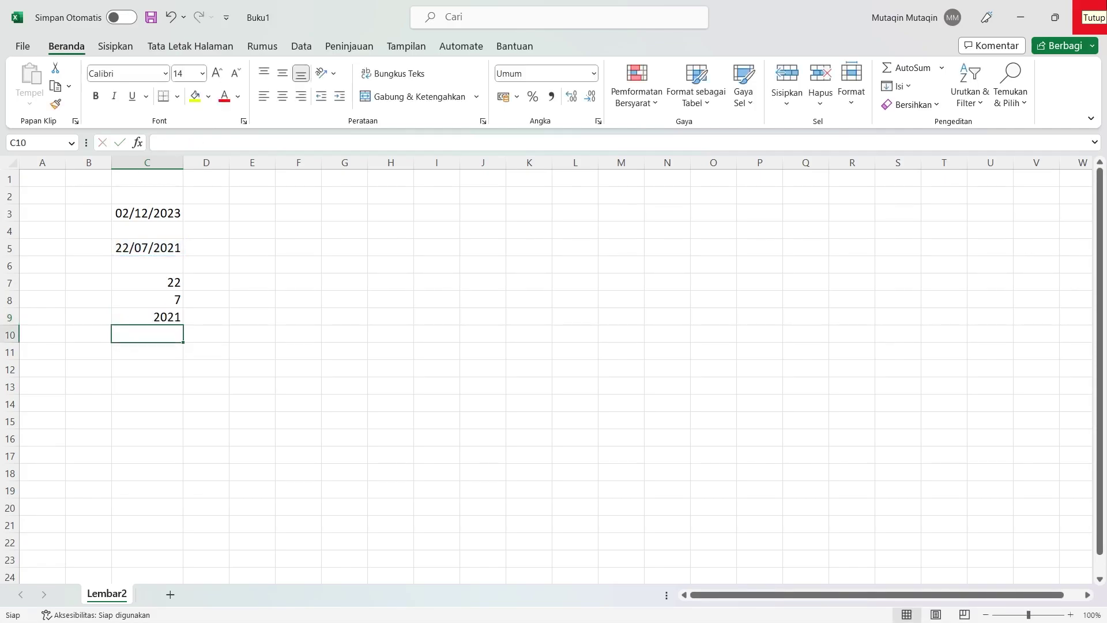
{"action": "left_click", "coordinate": [166, 316]}
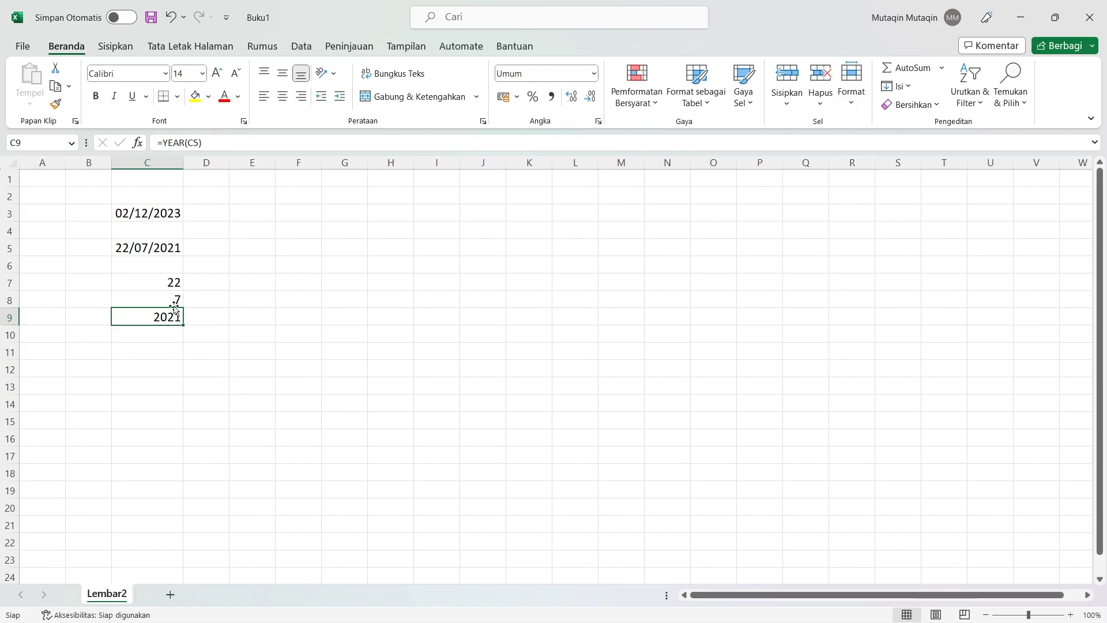
{"action": "left_click", "coordinate": [148, 280]}
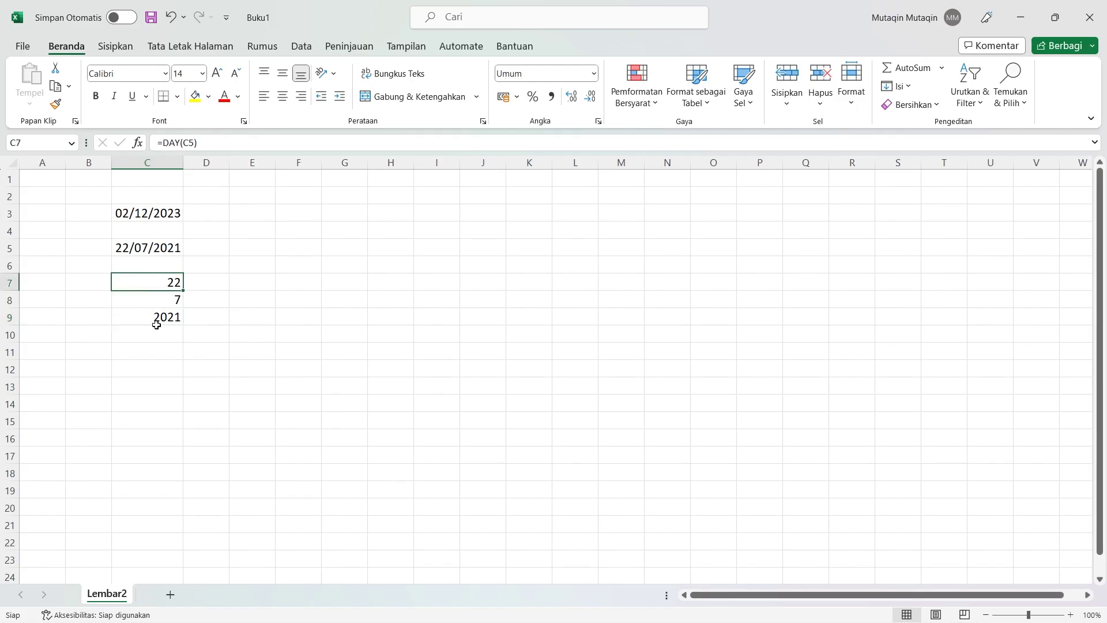
{"action": "left_click", "coordinate": [154, 317]}
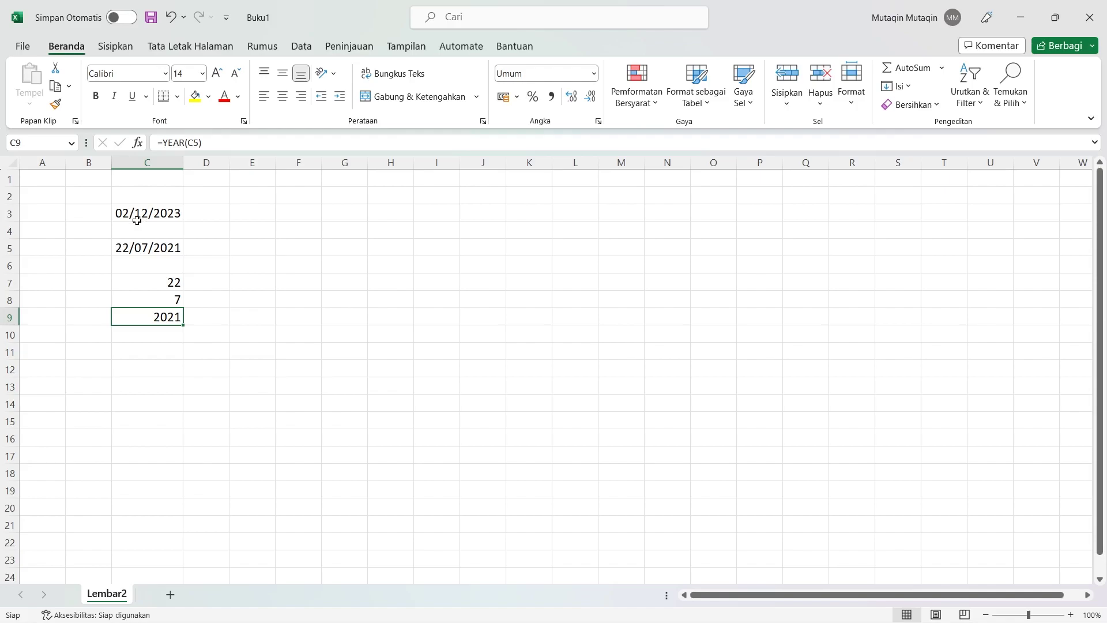
{"action": "left_click", "coordinate": [124, 248]}
{"action": "left_click", "coordinate": [126, 212]}
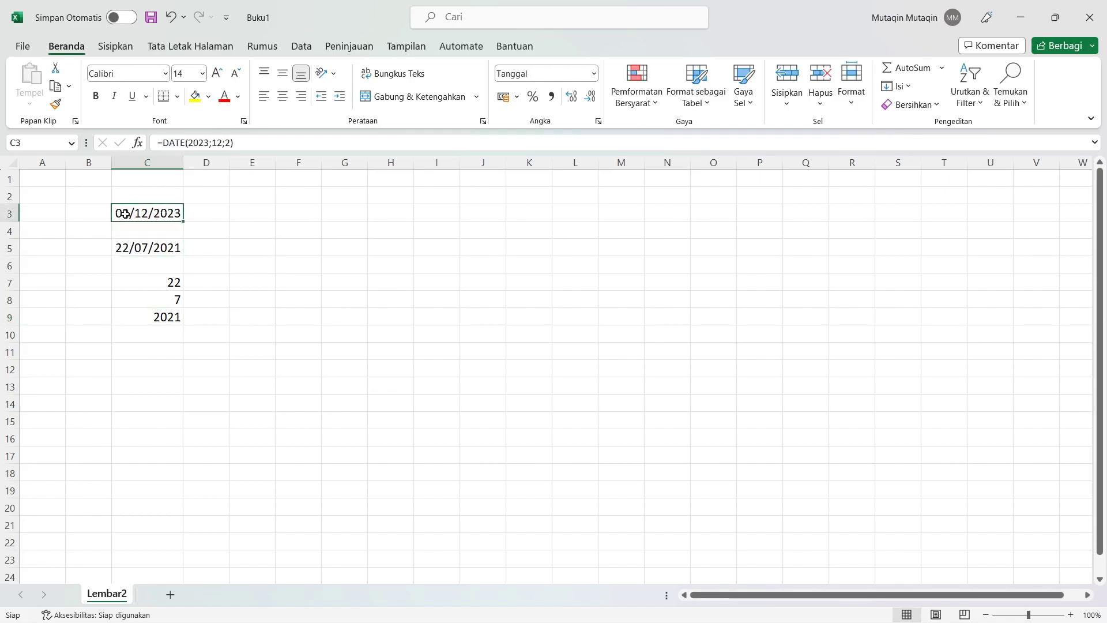
{"action": "left_click", "coordinate": [128, 245]}
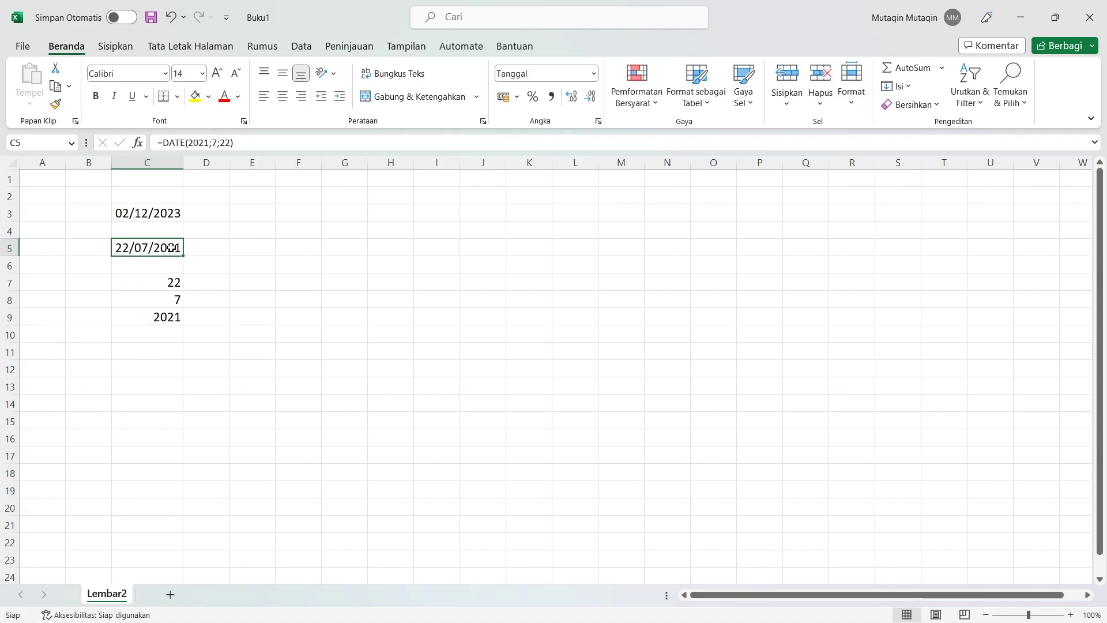
{"action": "left_click", "coordinate": [125, 213]}
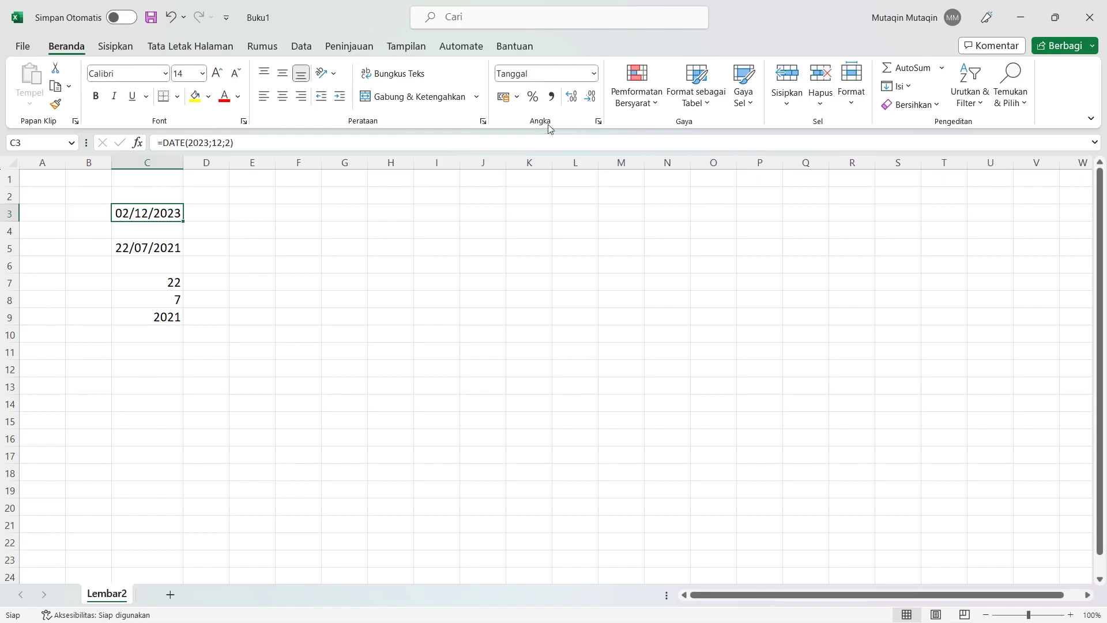
{"action": "left_click", "coordinate": [592, 81]}
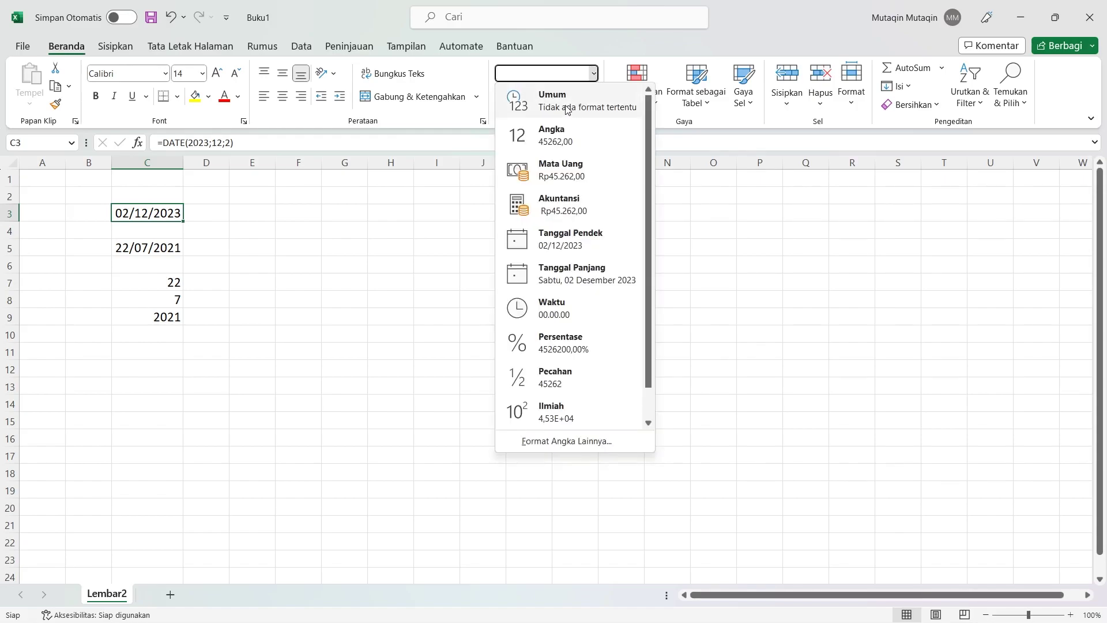
{"action": "left_click", "coordinate": [568, 109]}
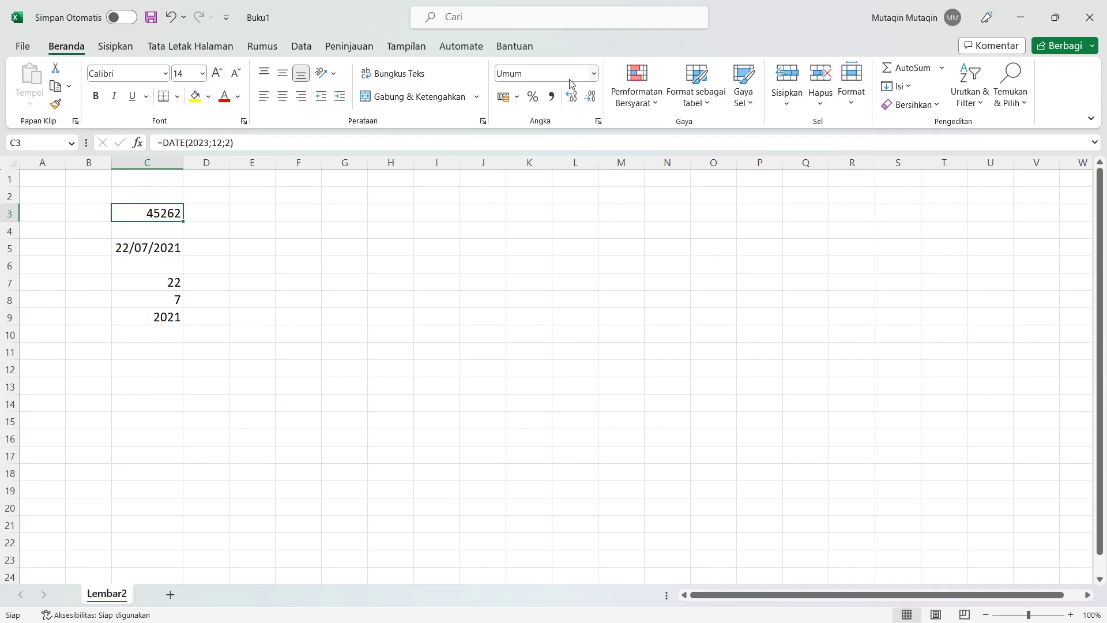
{"action": "left_click", "coordinate": [593, 73]}
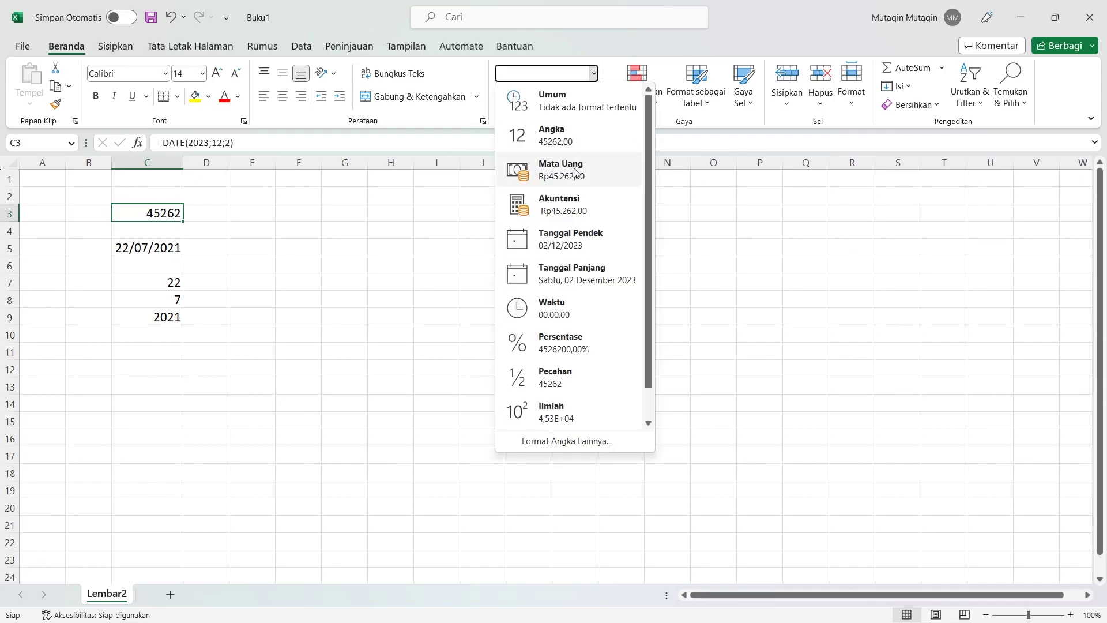
{"action": "left_click", "coordinate": [598, 250]}
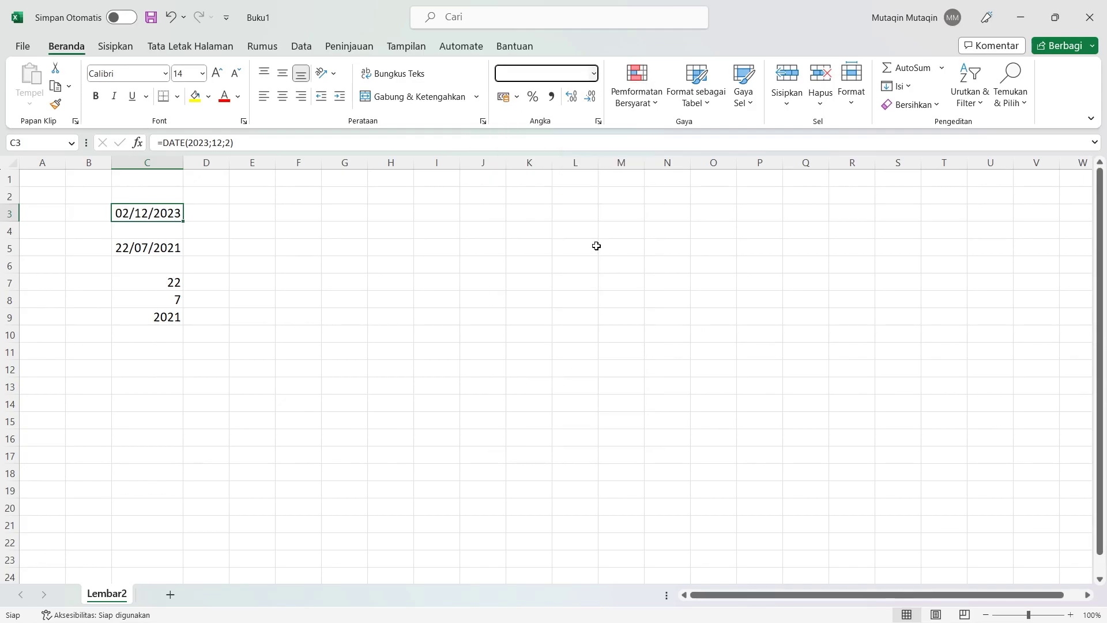
Enter =DATEVALUE("02/12/2023") in D3, returning the serial number 45262
{"action": "left_click", "coordinate": [213, 206]}
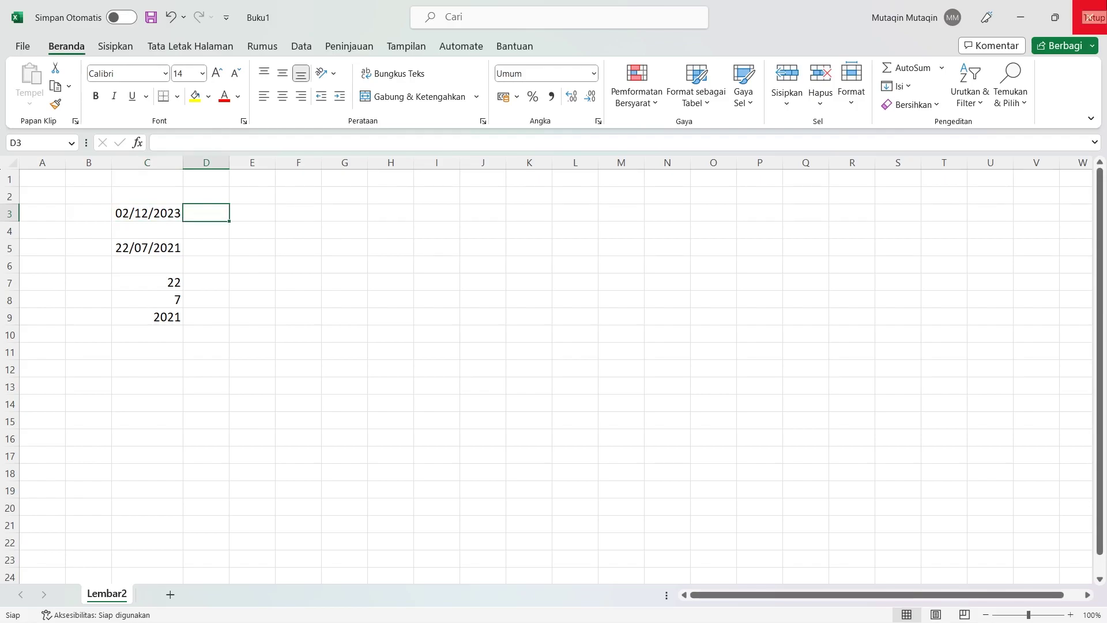
{"action": "type", "text": "="}
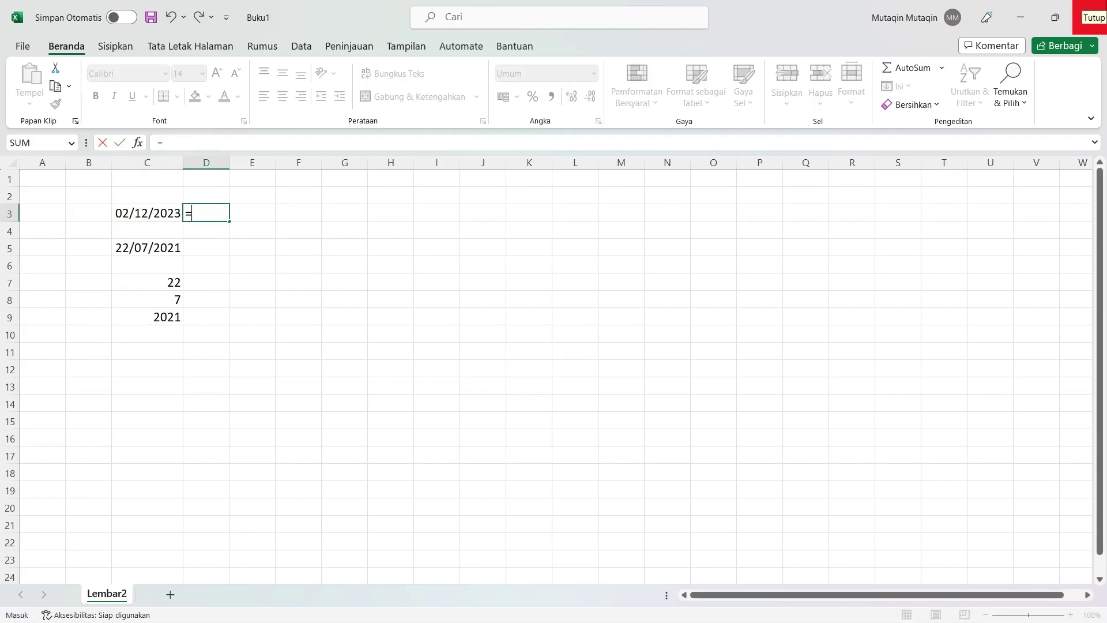
{"action": "type", "text": "DATE"}
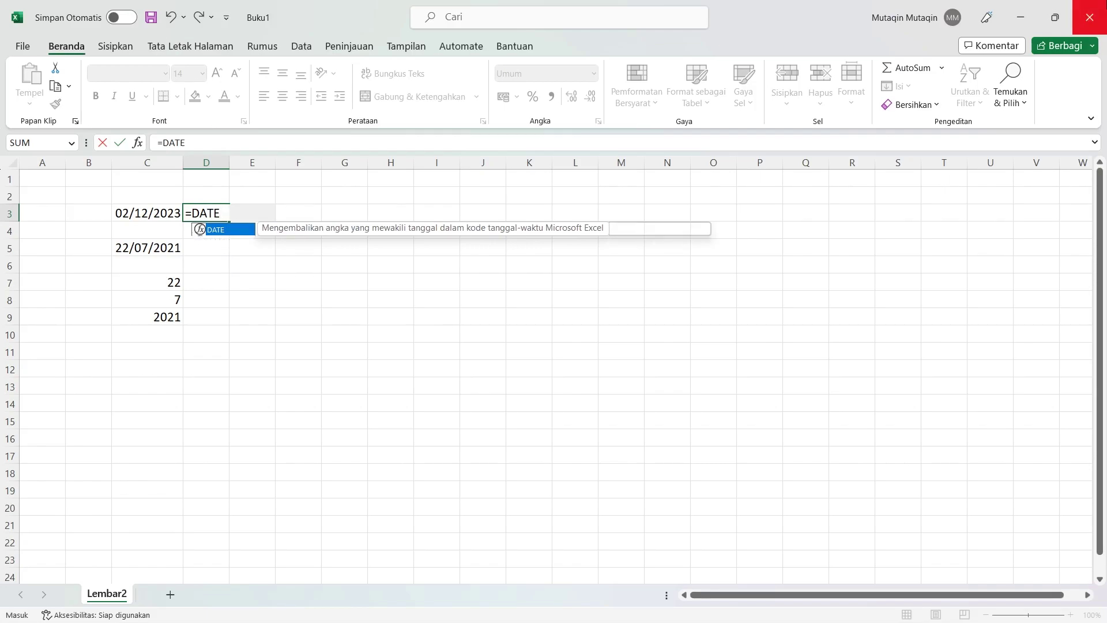
{"action": "type", "text": "VALUE"}
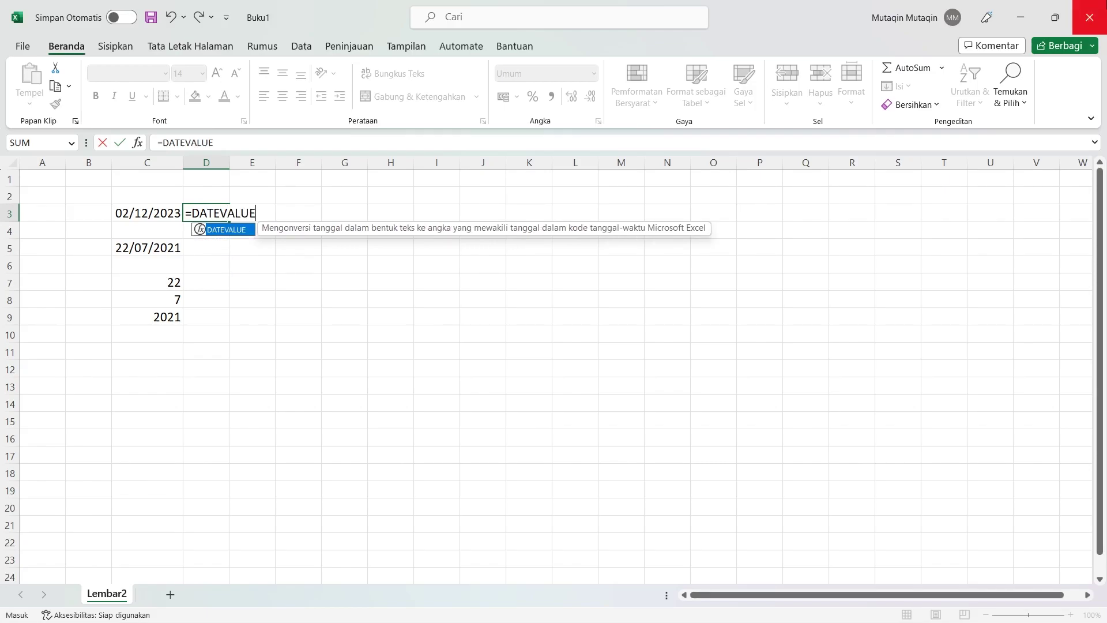
{"action": "type", "text": "("}
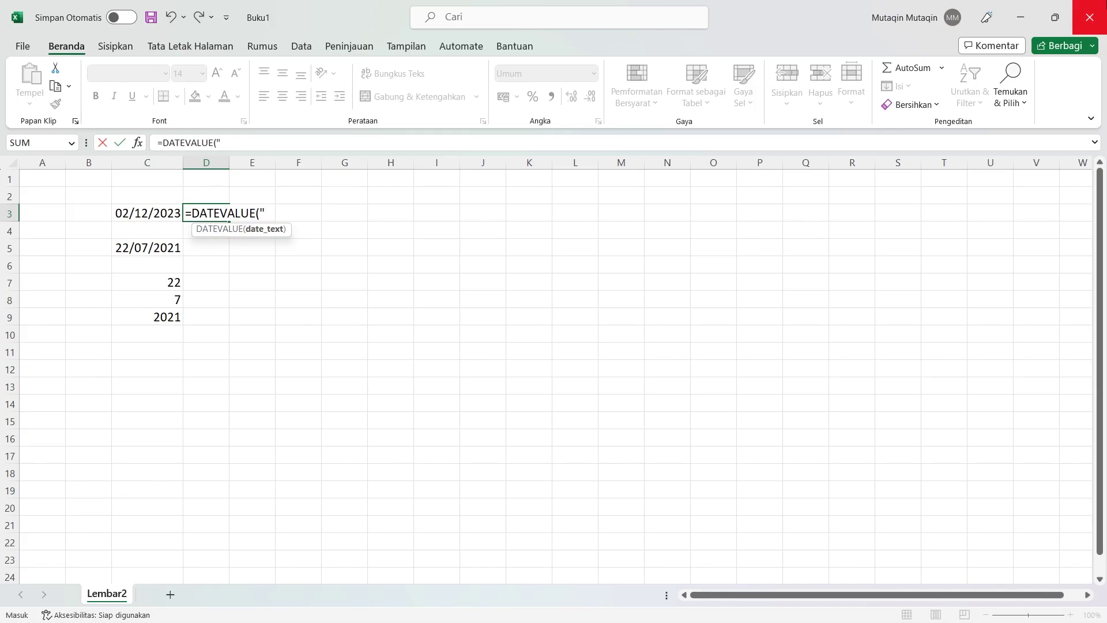
{"action": "type", "text": "02/12/"}
{"action": "type", "text": "2023\""}
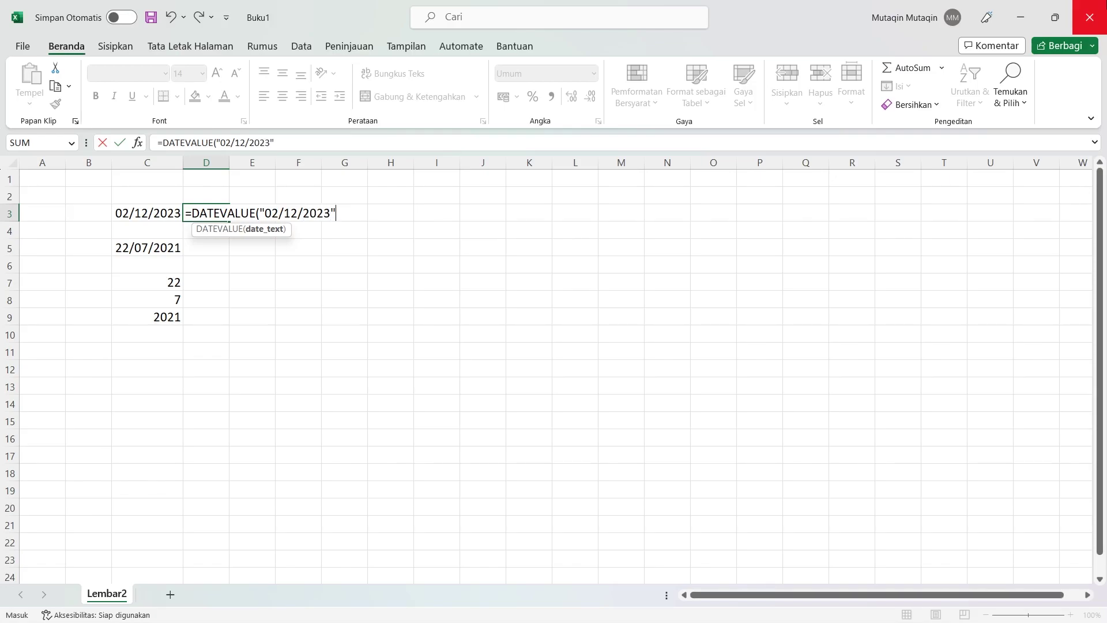
{"action": "type", "text": ")"}
{"action": "key", "text": "Return"}
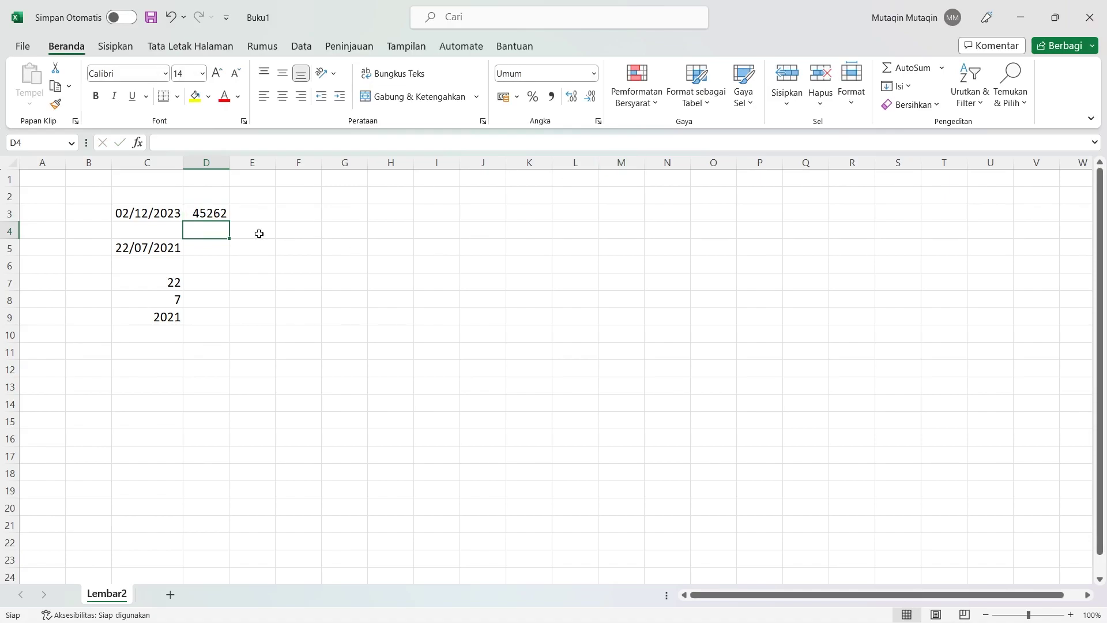
Format C3 as General to show serial 45262 and D3 as Short Date for comparison
{"action": "left_click", "coordinate": [144, 216]}
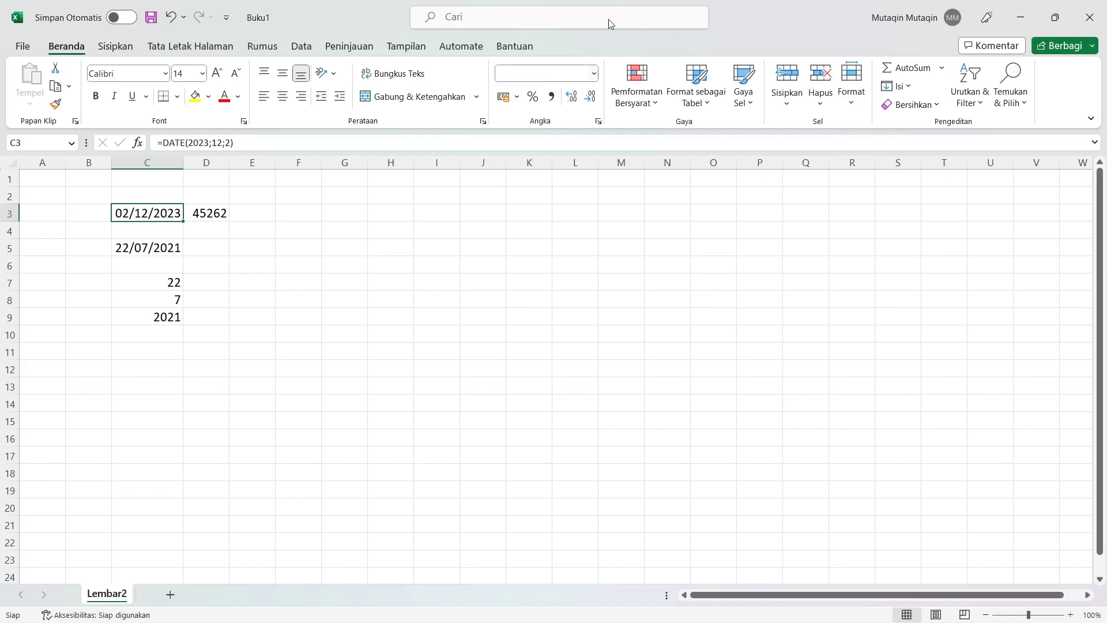
{"action": "left_click", "coordinate": [595, 73]}
{"action": "left_click", "coordinate": [550, 100]}
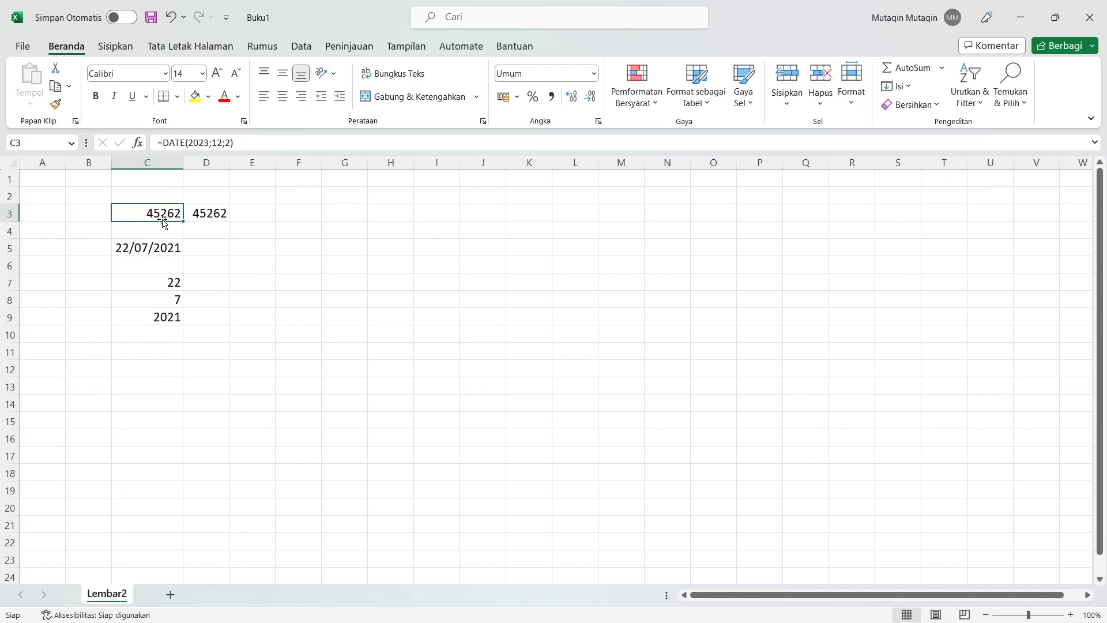
{"action": "left_click", "coordinate": [216, 213]}
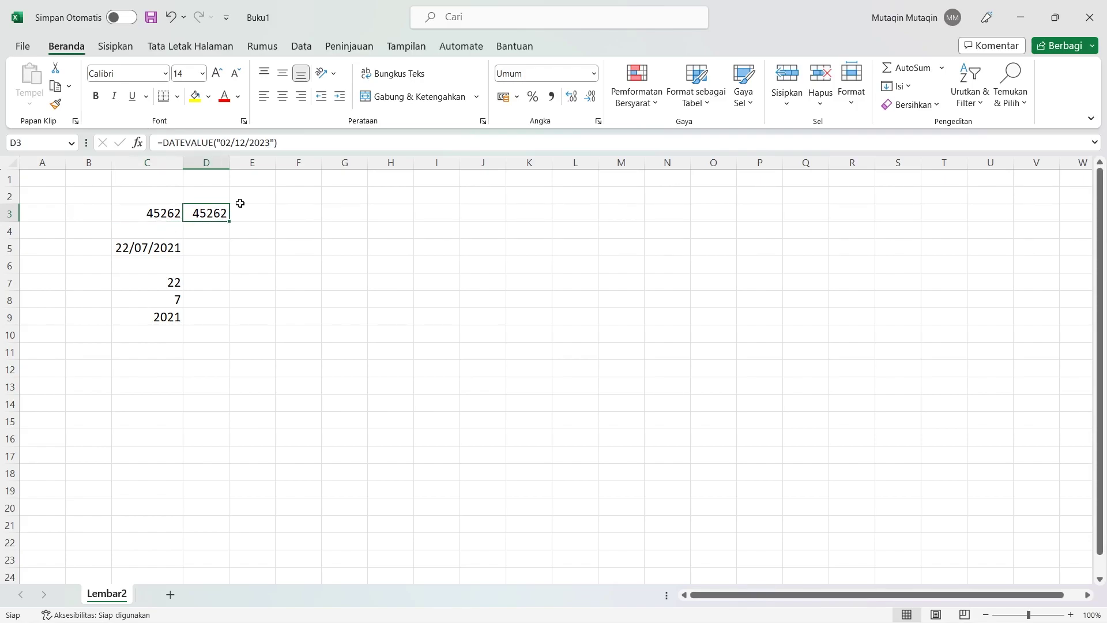
{"action": "left_click", "coordinate": [594, 78]}
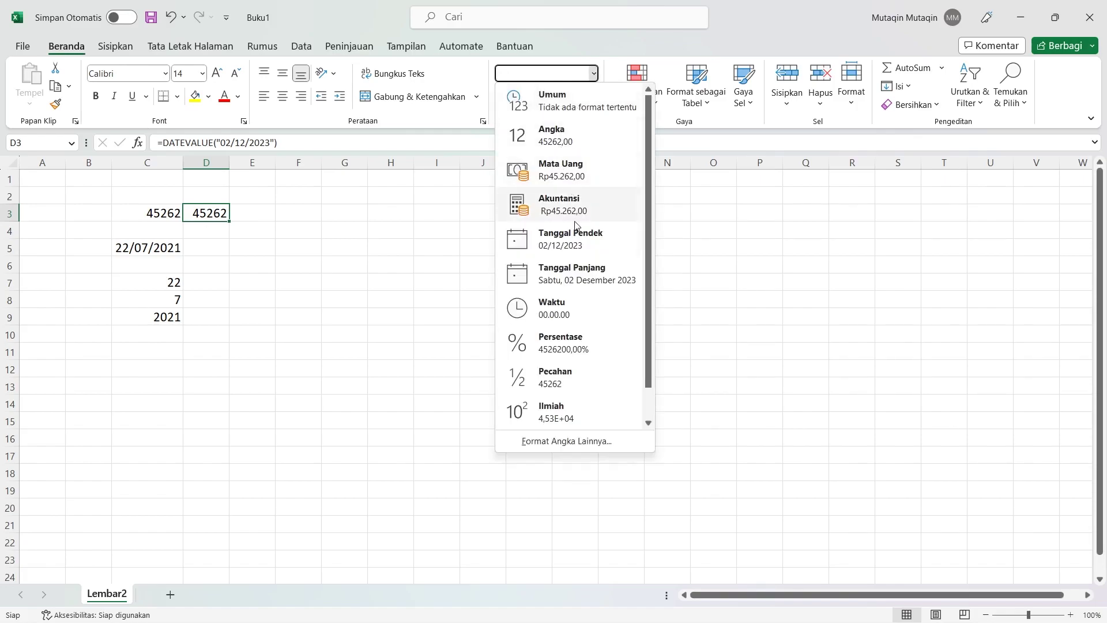
{"action": "left_click", "coordinate": [582, 245]}
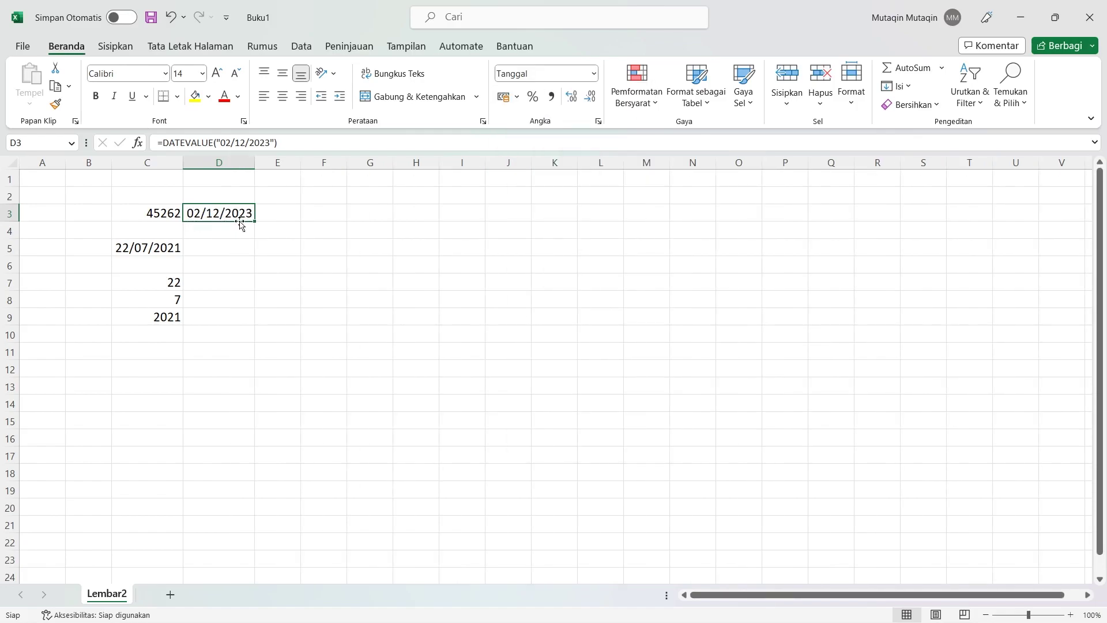
Return C3 to Short Date and set D3 to General so it shows 45262
{"action": "left_click", "coordinate": [150, 215]}
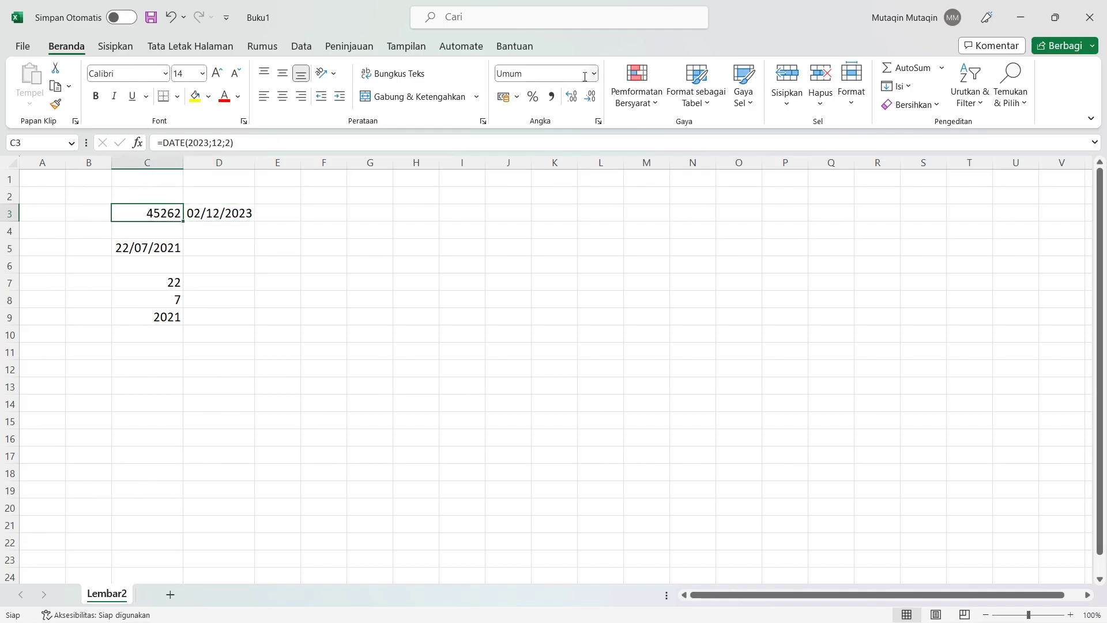
{"action": "left_click", "coordinate": [594, 73]}
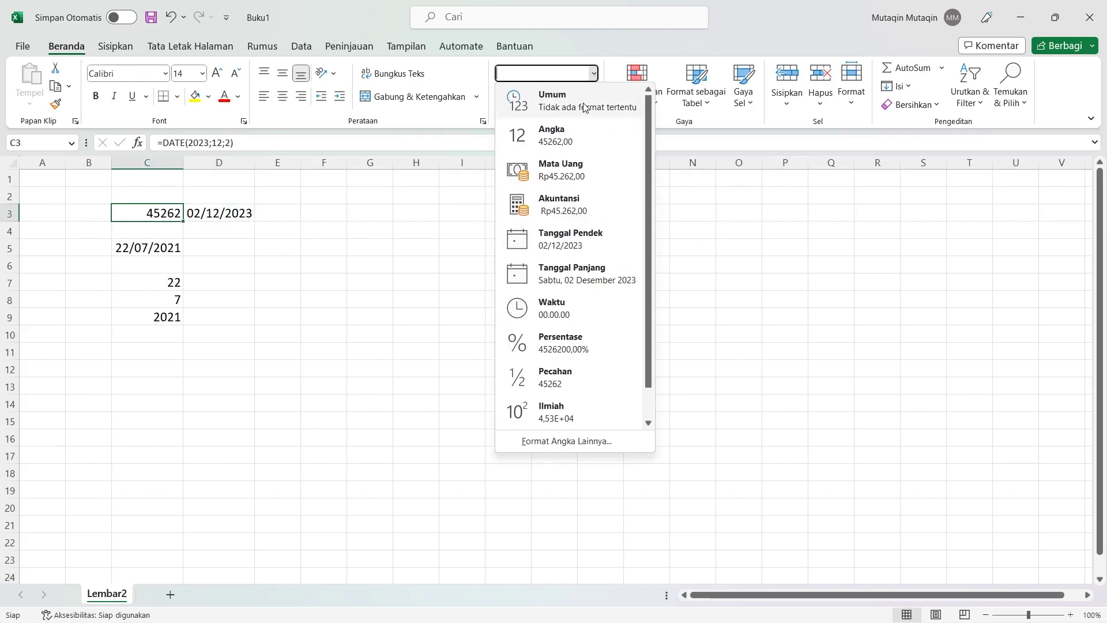
{"action": "left_click", "coordinate": [597, 240]}
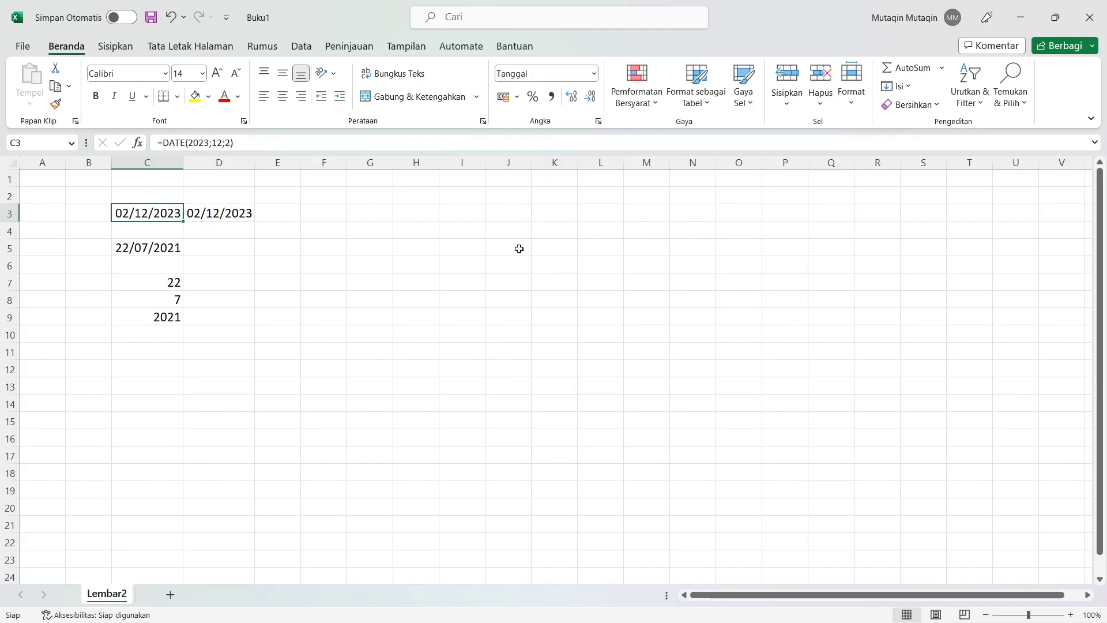
{"action": "left_click", "coordinate": [222, 213]}
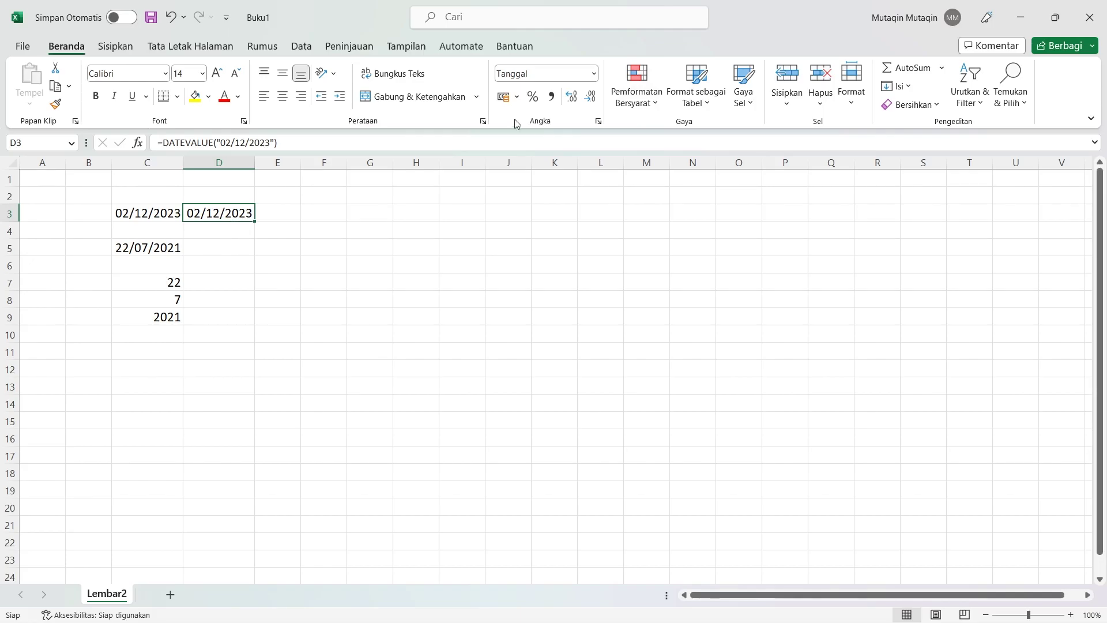
{"action": "left_click", "coordinate": [593, 73]}
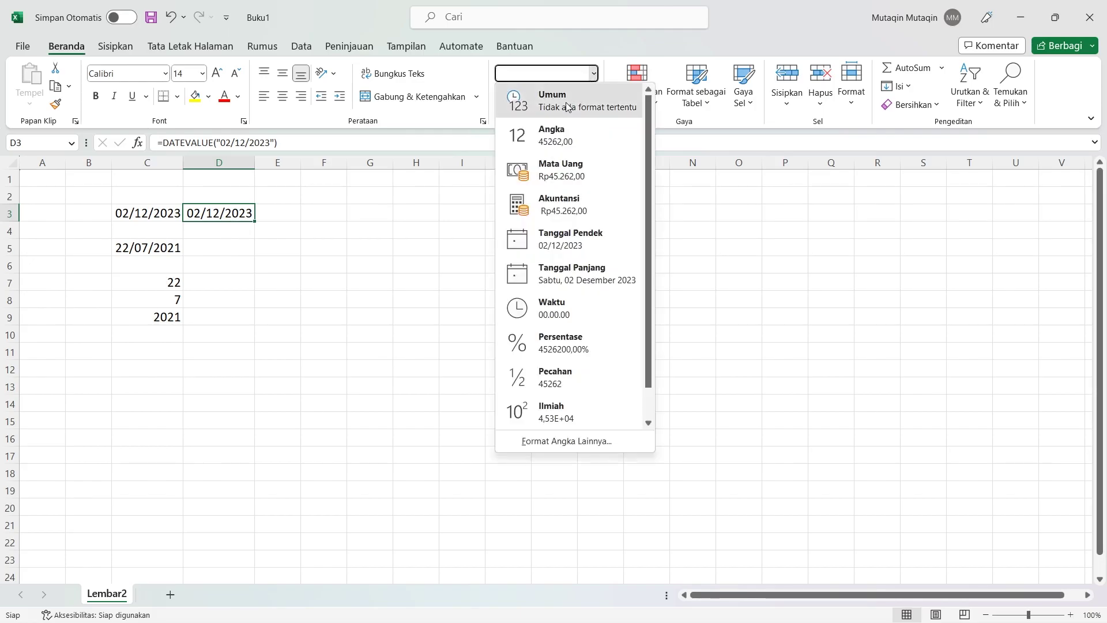
{"action": "left_click", "coordinate": [564, 104]}
{"action": "left_click", "coordinate": [230, 241]}
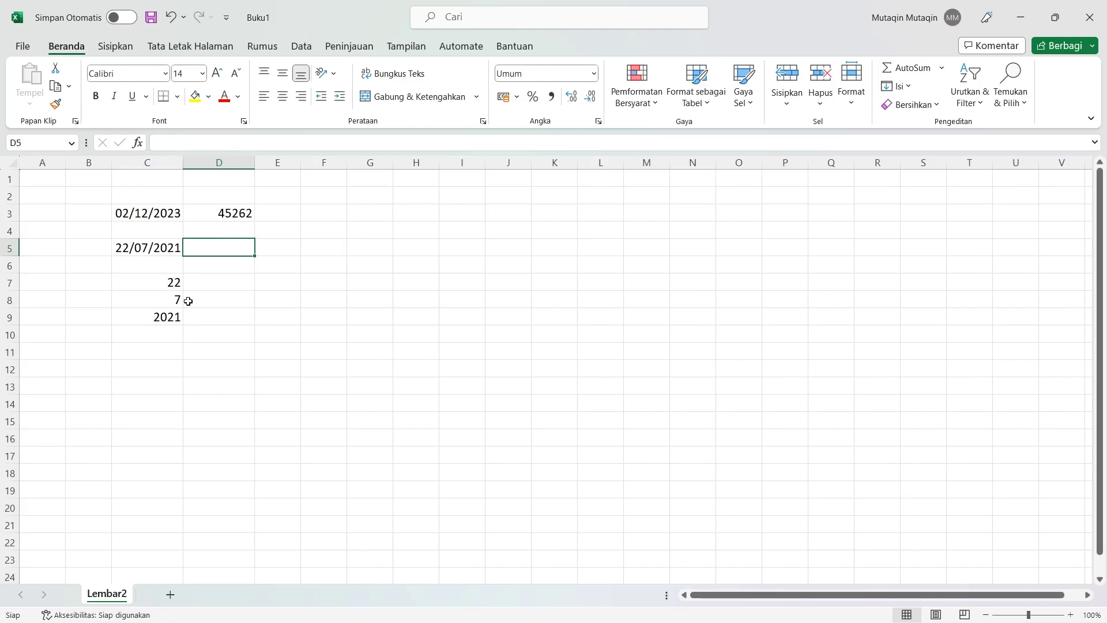
Enter =DATEVALUE("22/07/2021") in D5, returning the serial number 44399
{"action": "type", "text": "="}
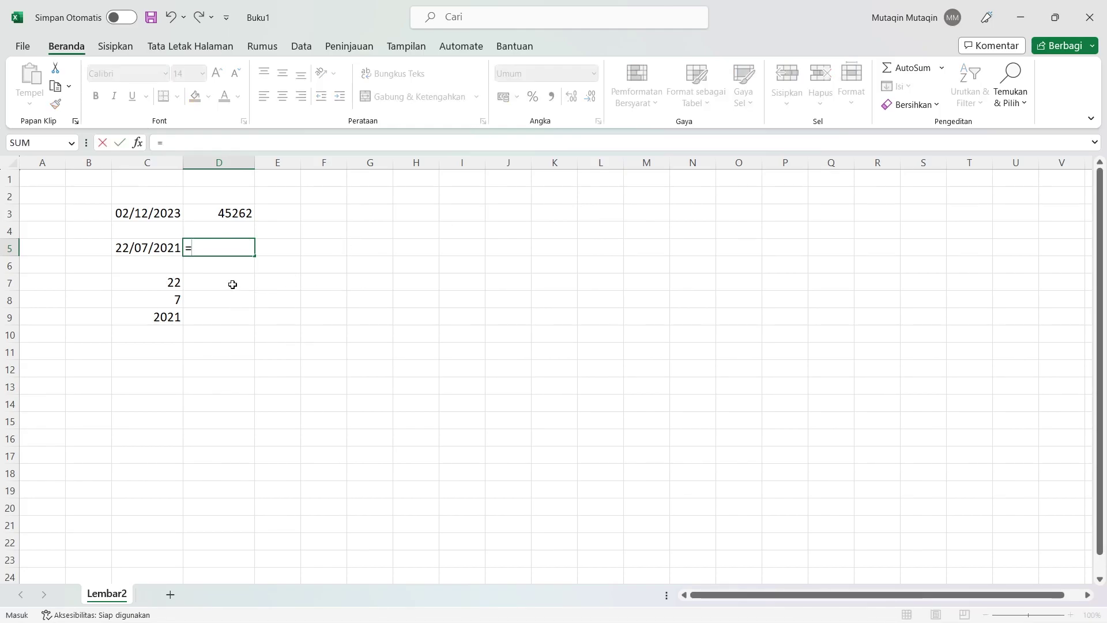
{"action": "type", "text": "DATEVALU"}
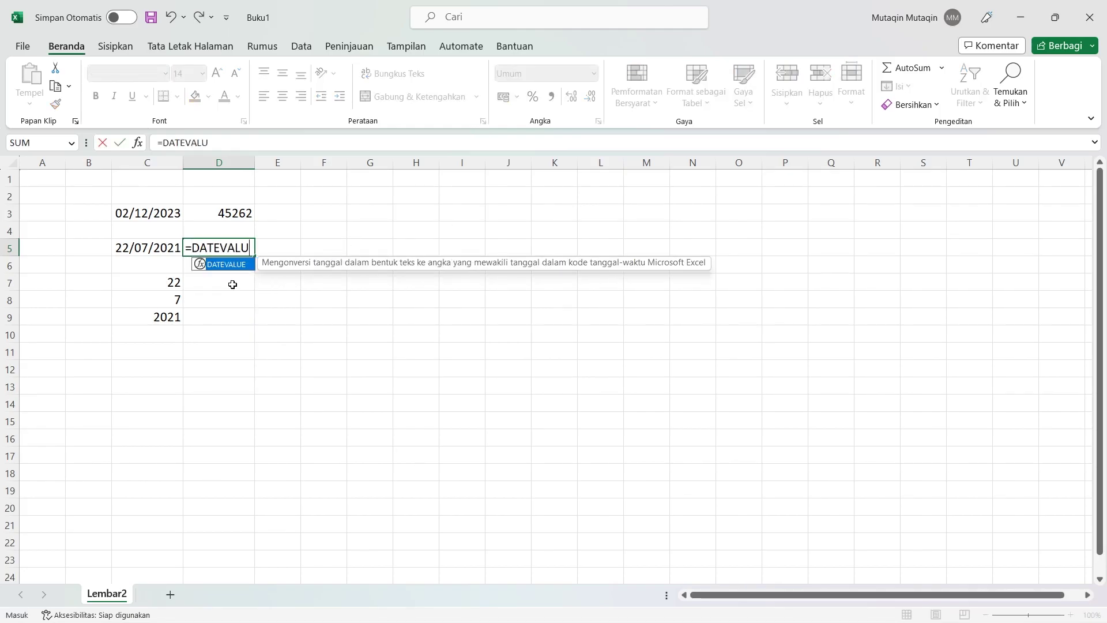
{"action": "type", "text": "E(\""}
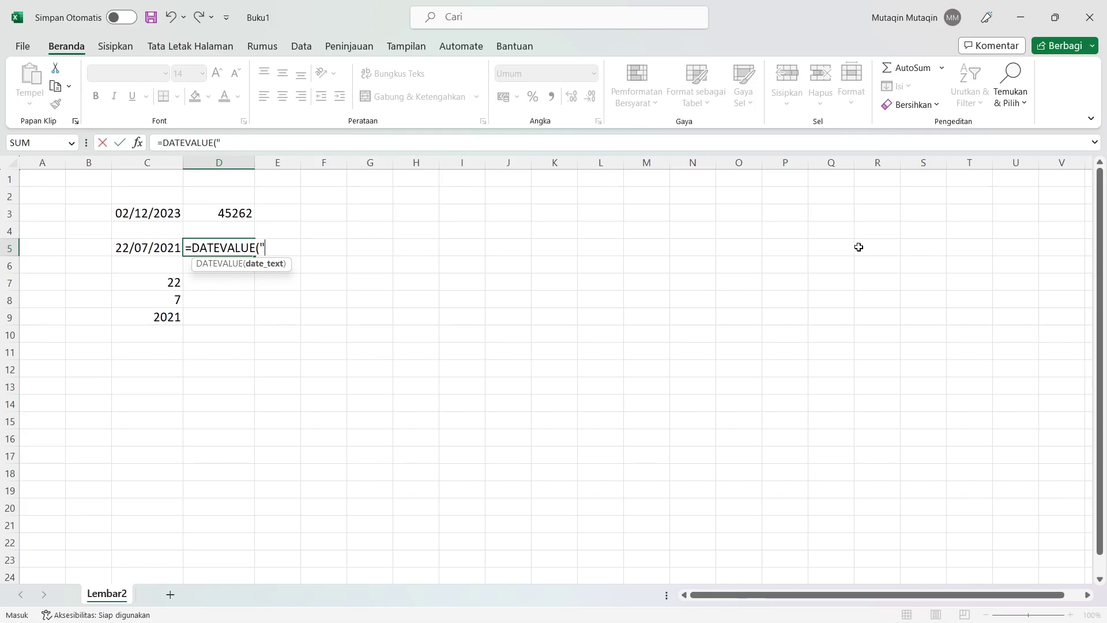
{"action": "type", "text": "22"}
{"action": "type", "text": "/0"}
{"action": "type", "text": "7/"}
{"action": "type", "text": "2021"}
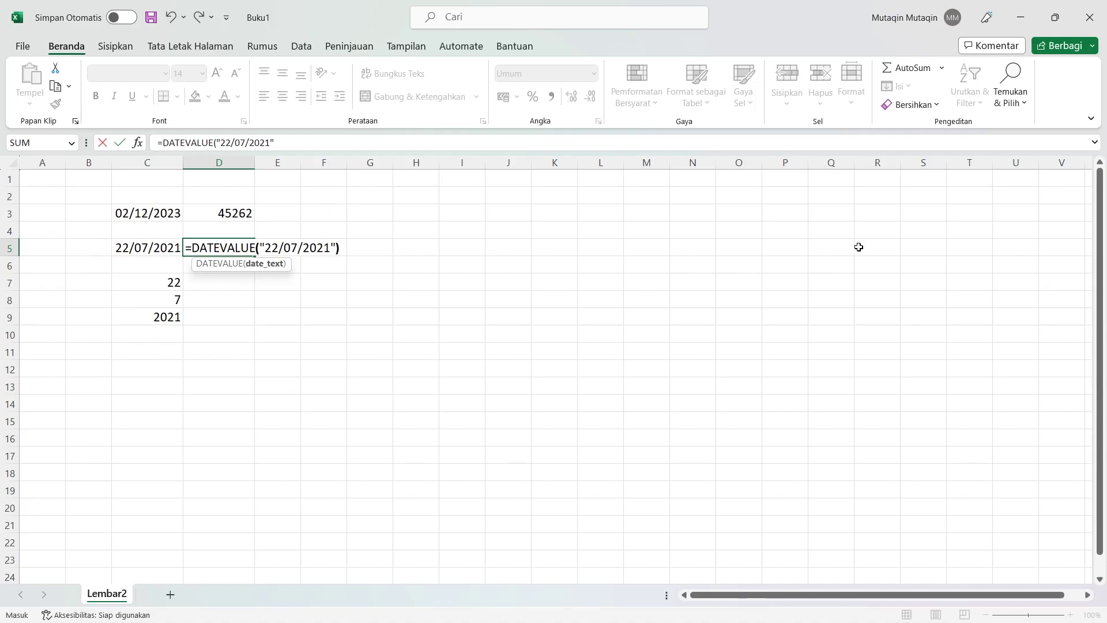
{"action": "key", "text": "Return"}
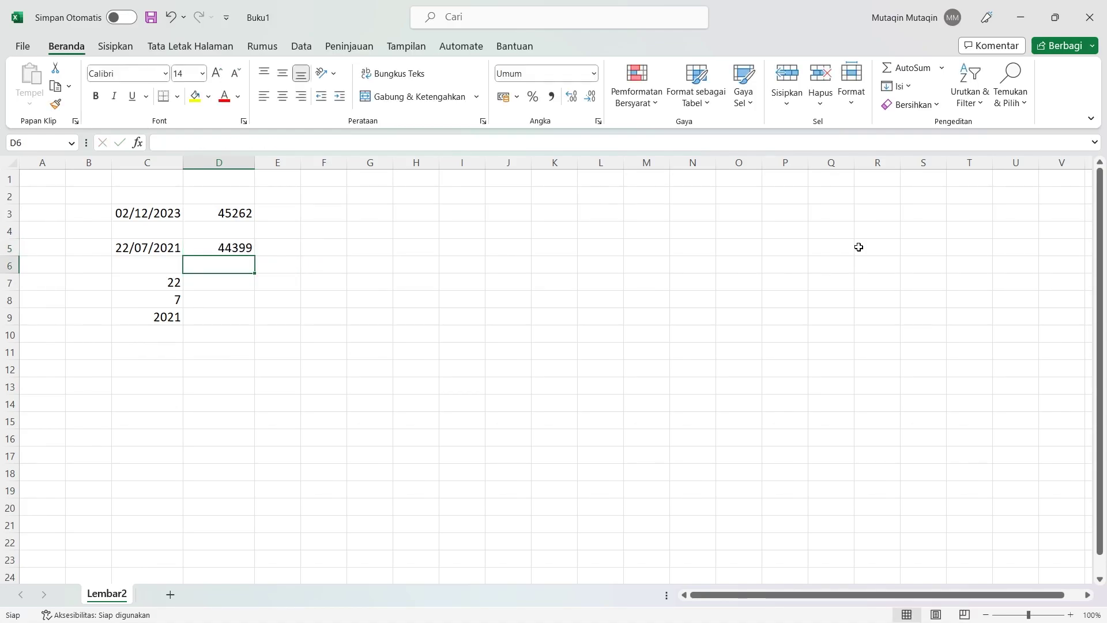
{"action": "left_click", "coordinate": [127, 256]}
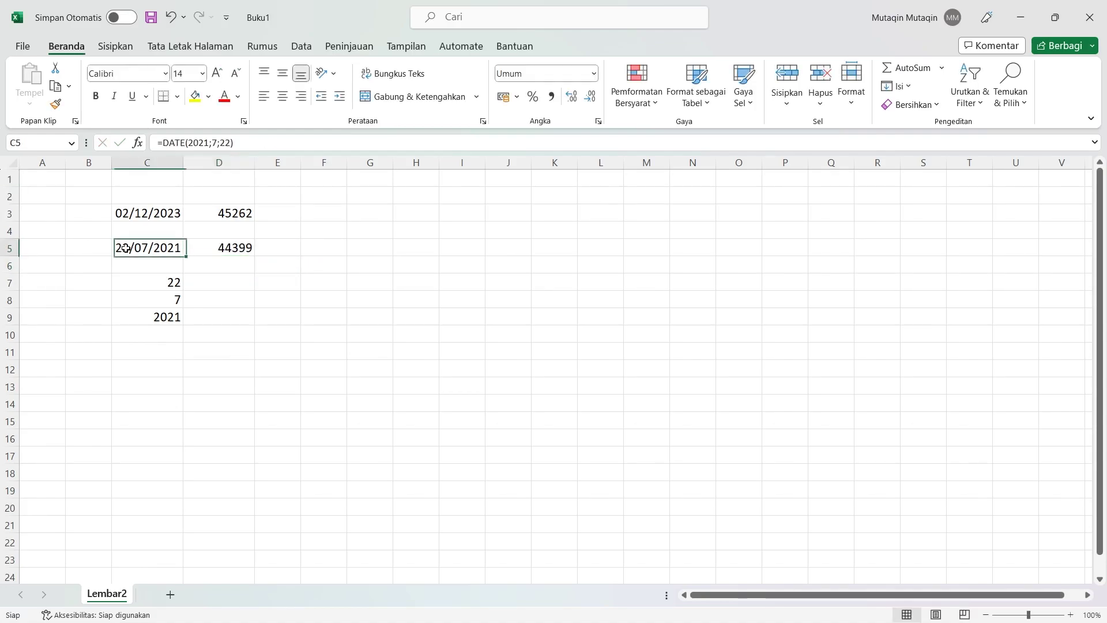
{"action": "left_click", "coordinate": [595, 74]}
{"action": "left_click", "coordinate": [565, 102]}
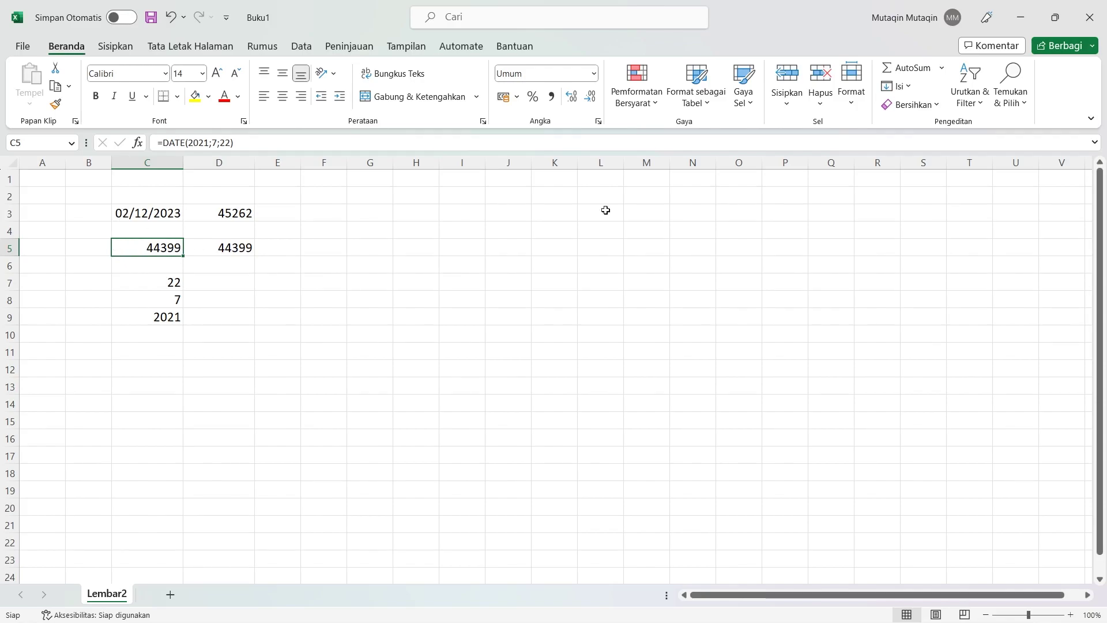
{"action": "left_click", "coordinate": [594, 74]}
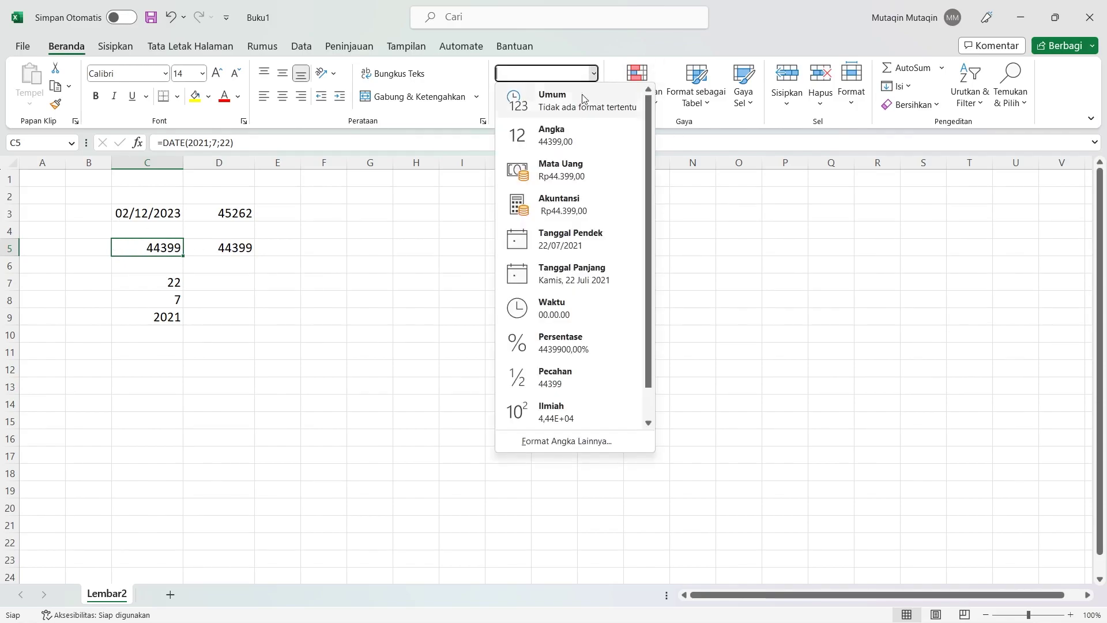
{"action": "left_click", "coordinate": [567, 243]}
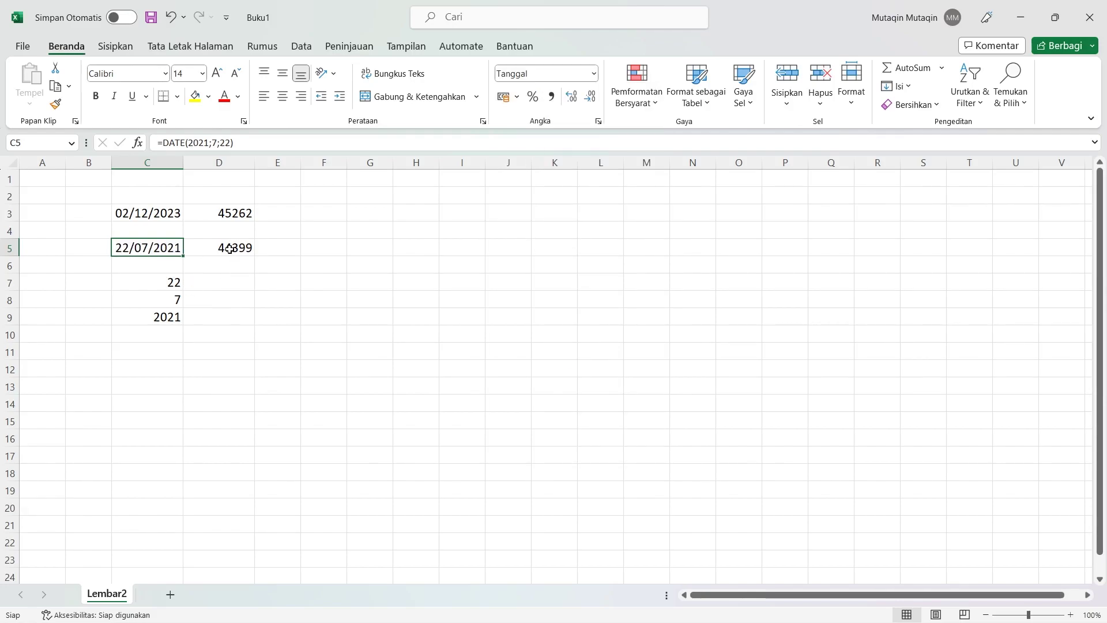
{"action": "left_click", "coordinate": [229, 248]}
{"action": "left_click", "coordinate": [235, 283]}
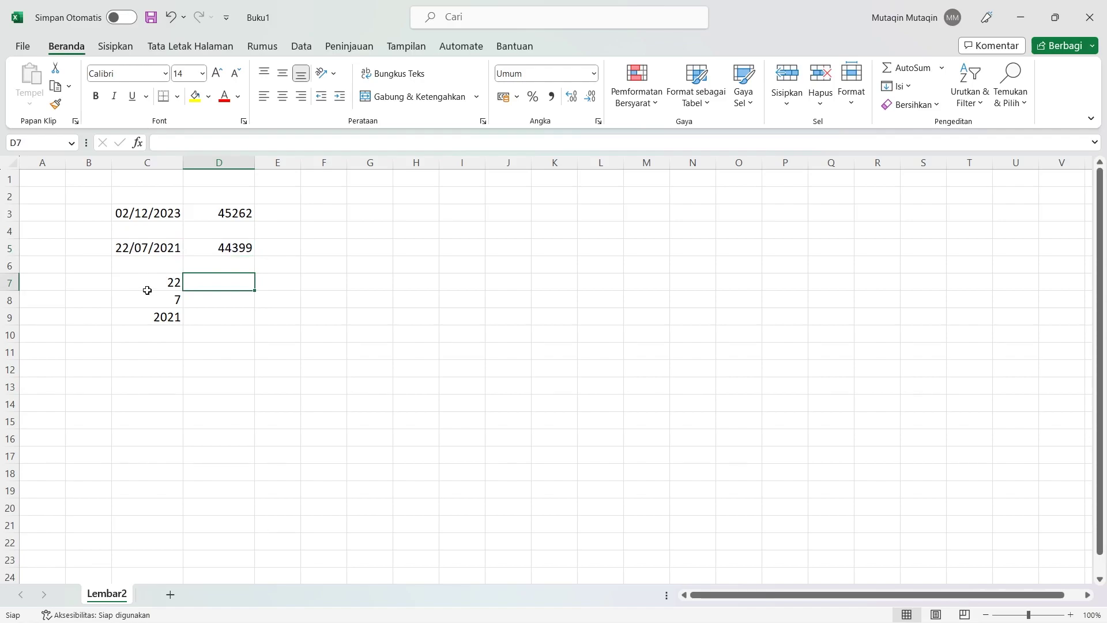
Enter =DAY(D5), =MONTH(D5) and =YEAR(D5) in D7:D9, returning 22, 7 and 2021
{"action": "type", "text": "="}
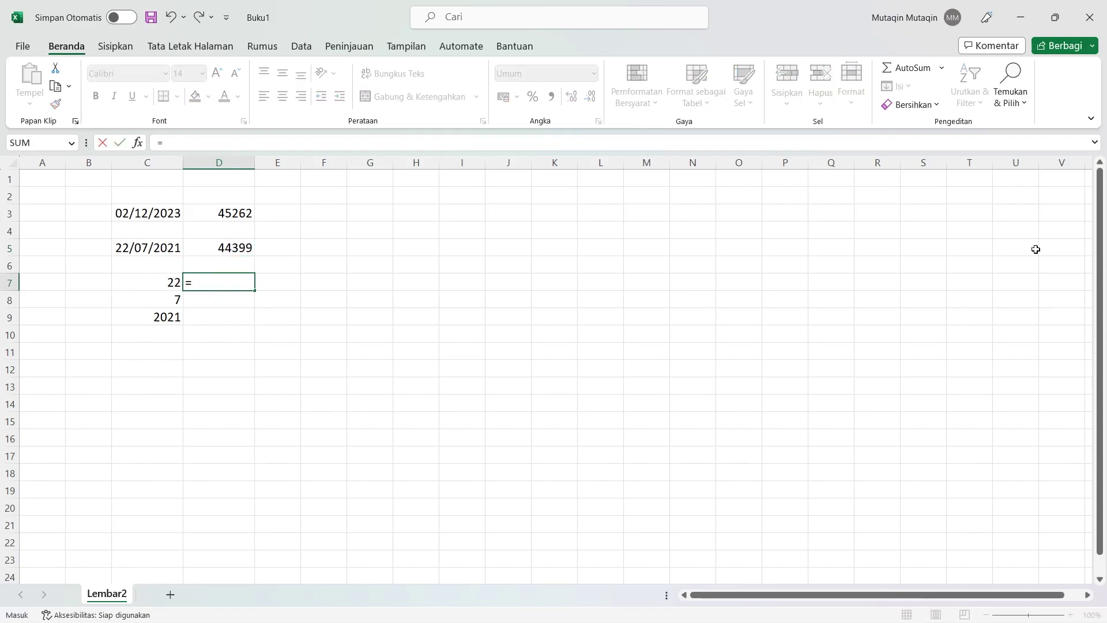
{"action": "type", "text": "DAY("}
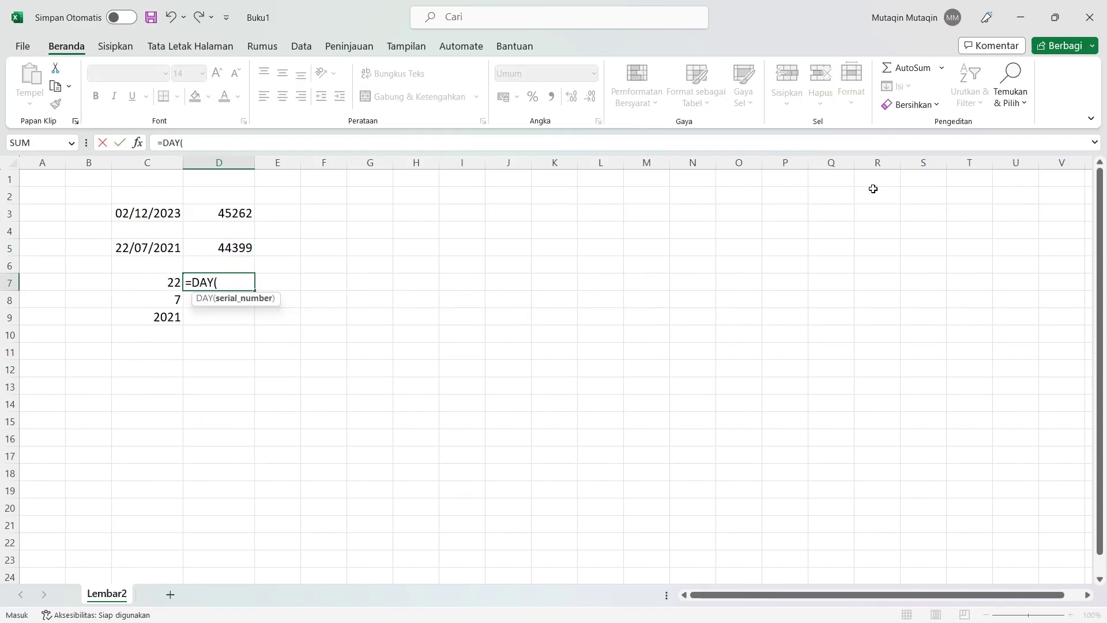
{"action": "left_click", "coordinate": [228, 249]}
{"action": "key", "text": "Return"}
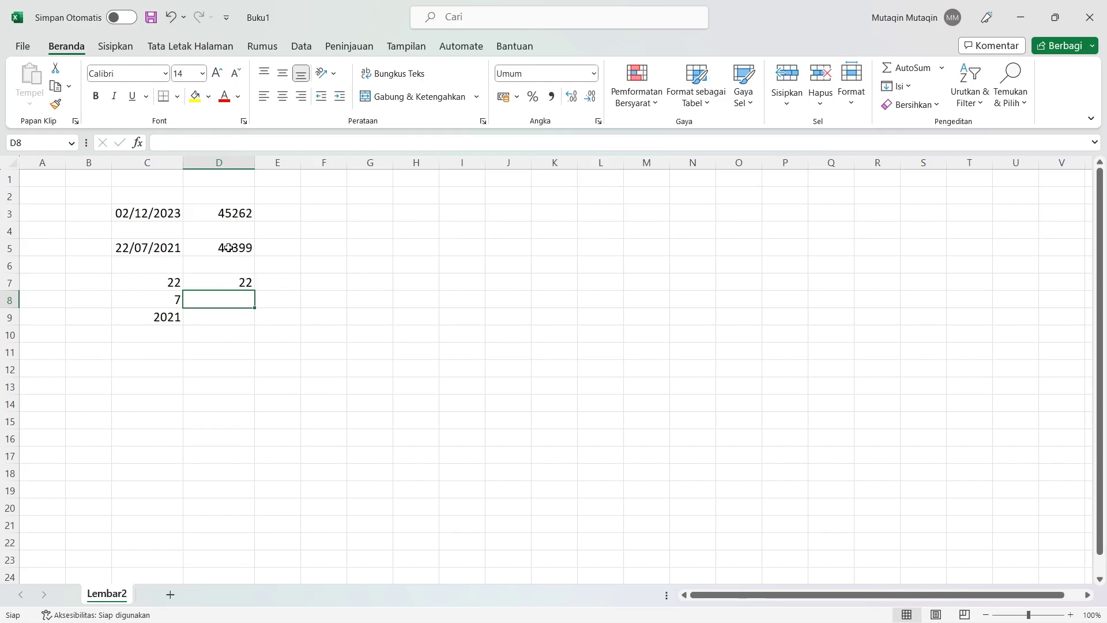
{"action": "type", "text": "=MONTH"}
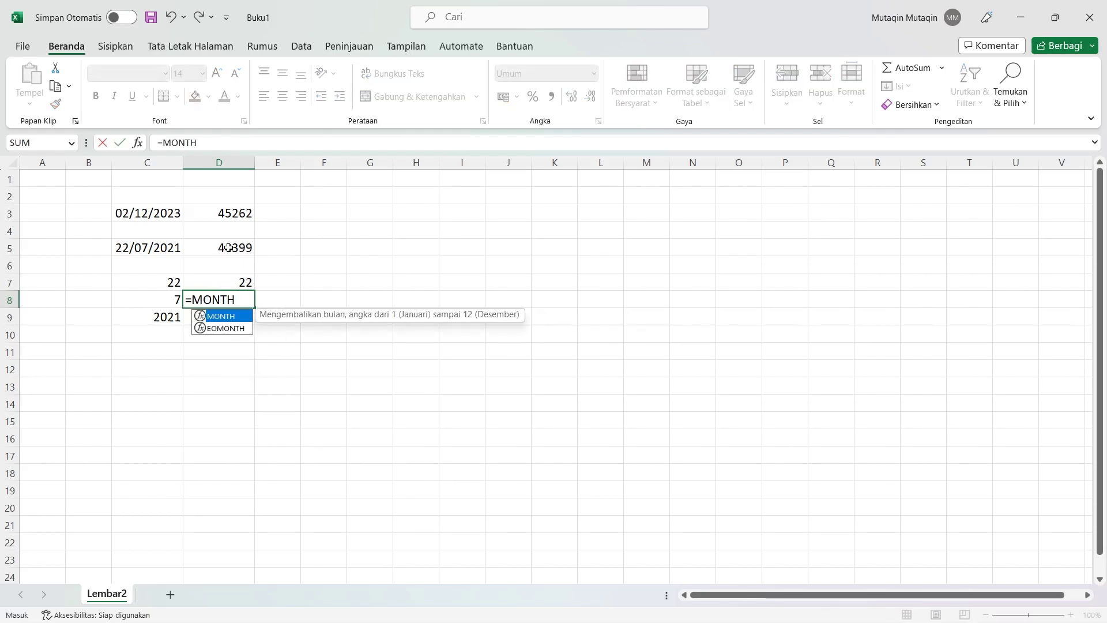
{"action": "type", "text": "("}
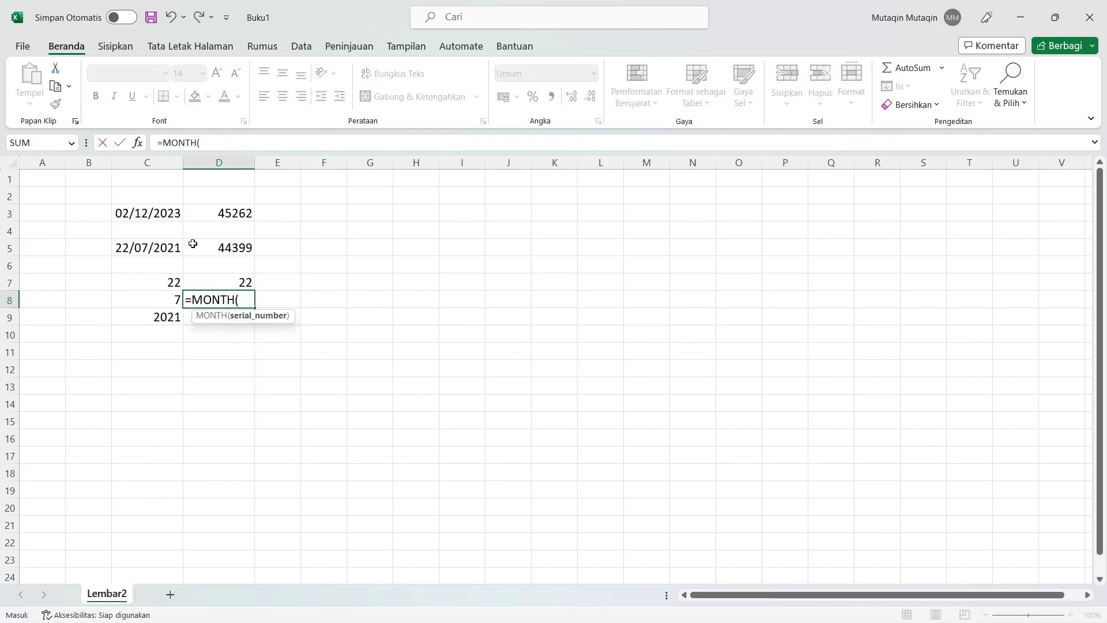
{"action": "left_click", "coordinate": [219, 244]}
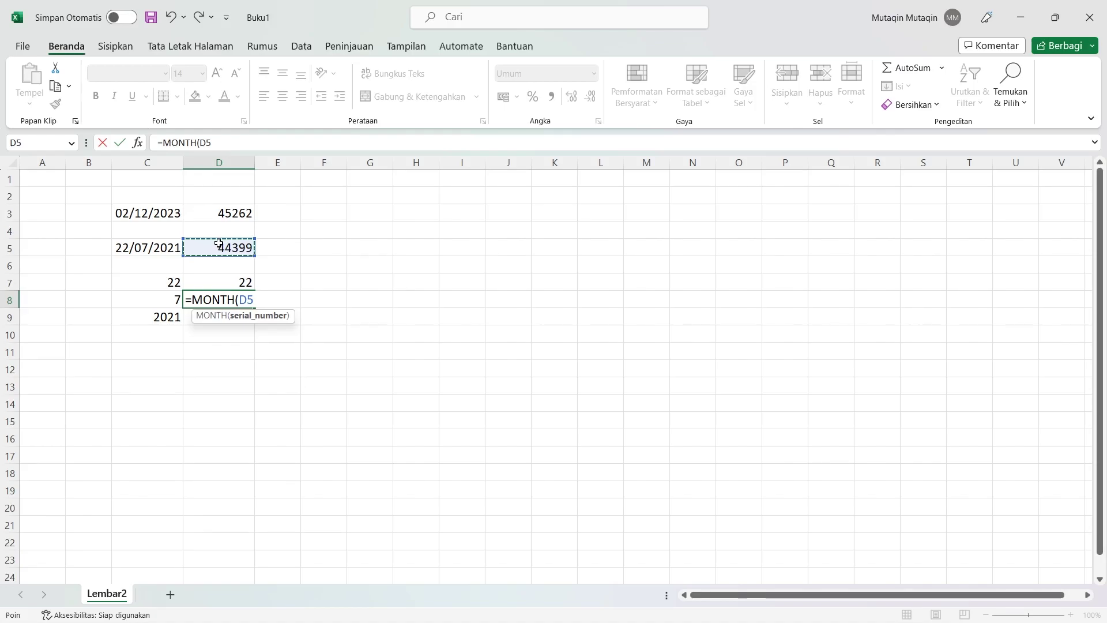
{"action": "key", "text": "Return"}
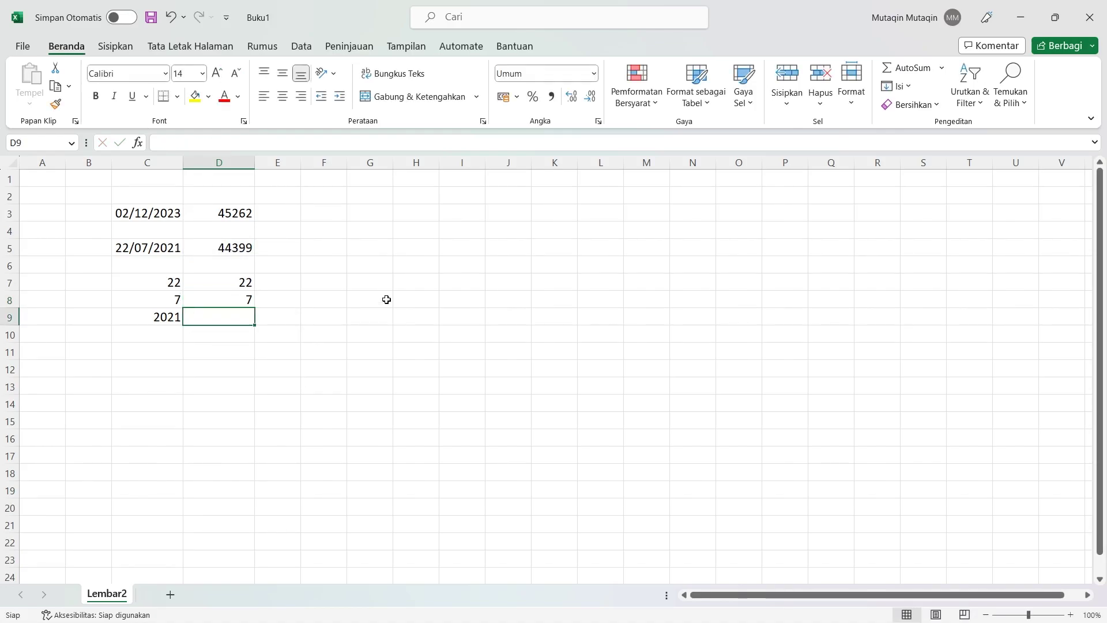
{"action": "type", "text": "=Y"}
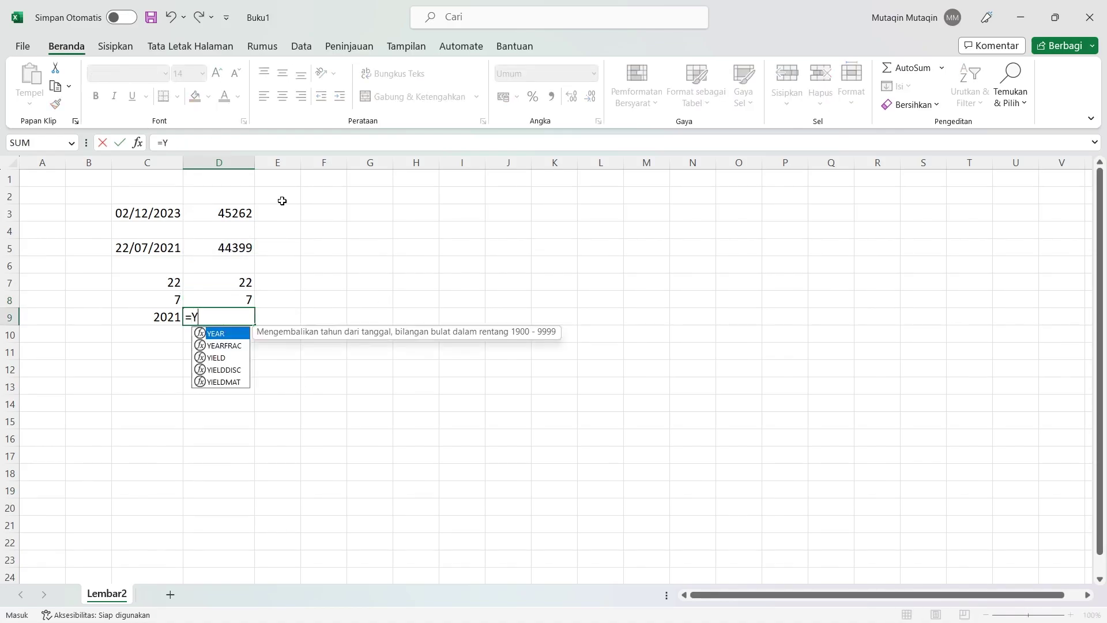
{"action": "type", "text": "EAR("}
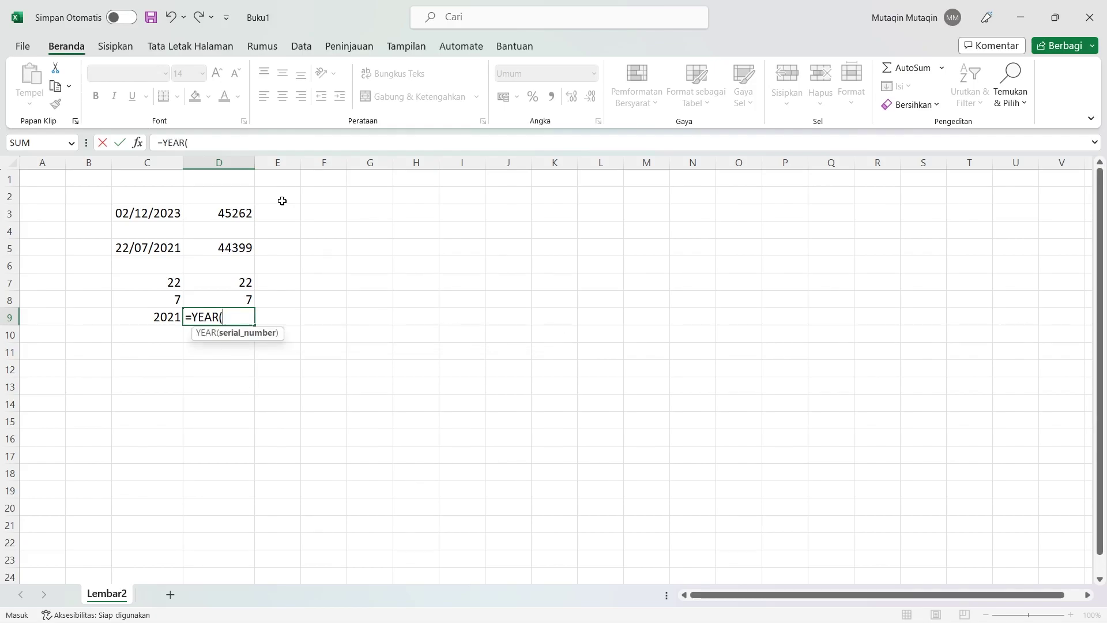
{"action": "left_click", "coordinate": [234, 244]}
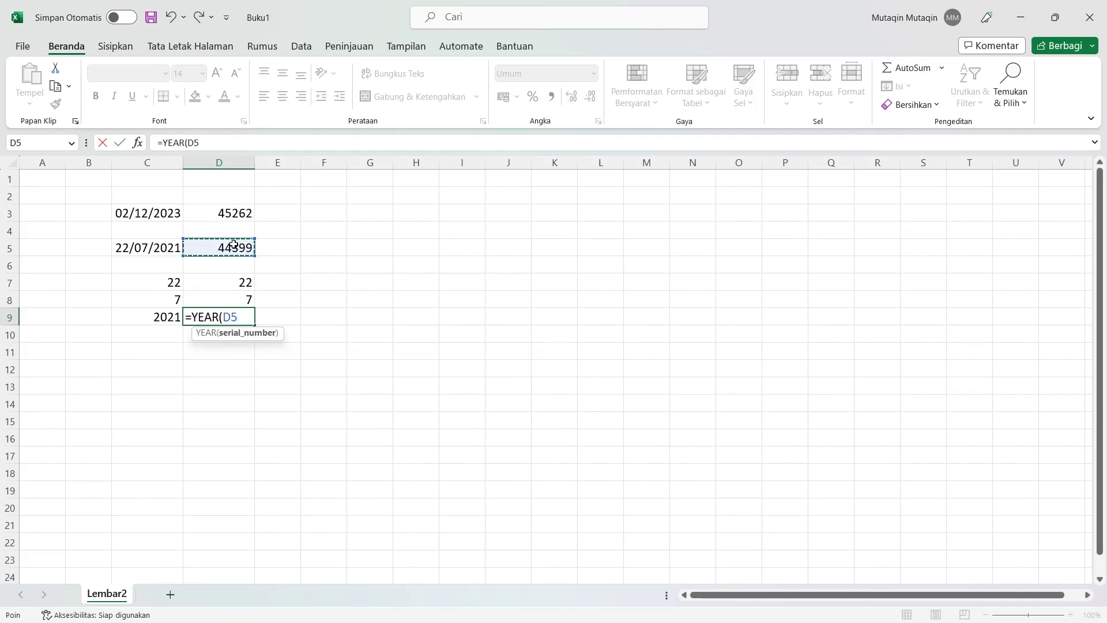
{"action": "key", "text": "Return"}
{"action": "left_click", "coordinate": [313, 306]}
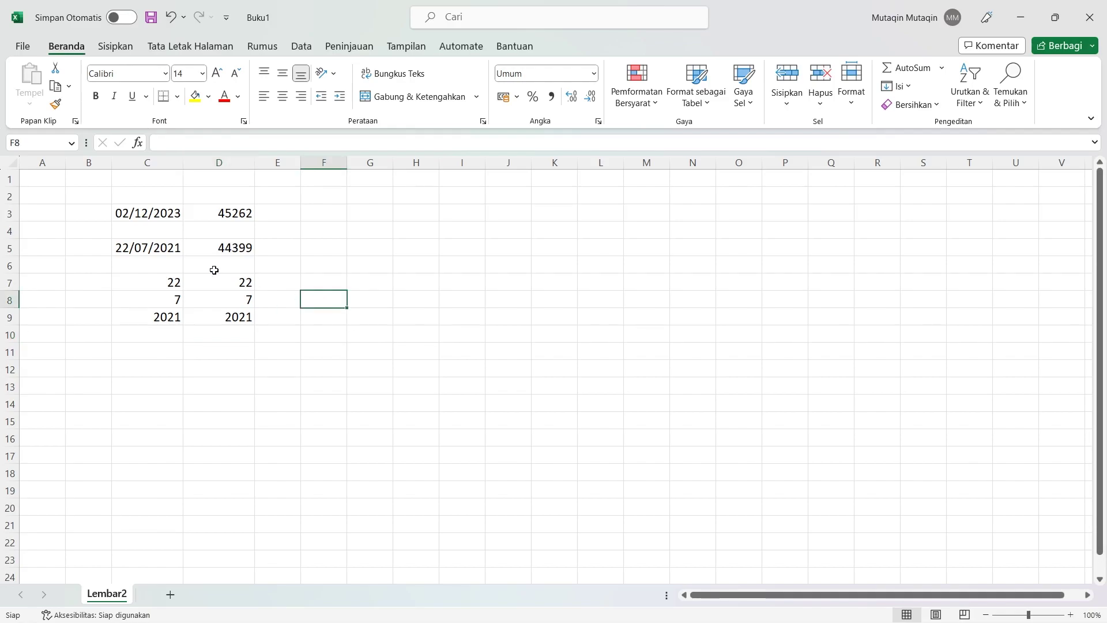
{"action": "left_click", "coordinate": [223, 278]}
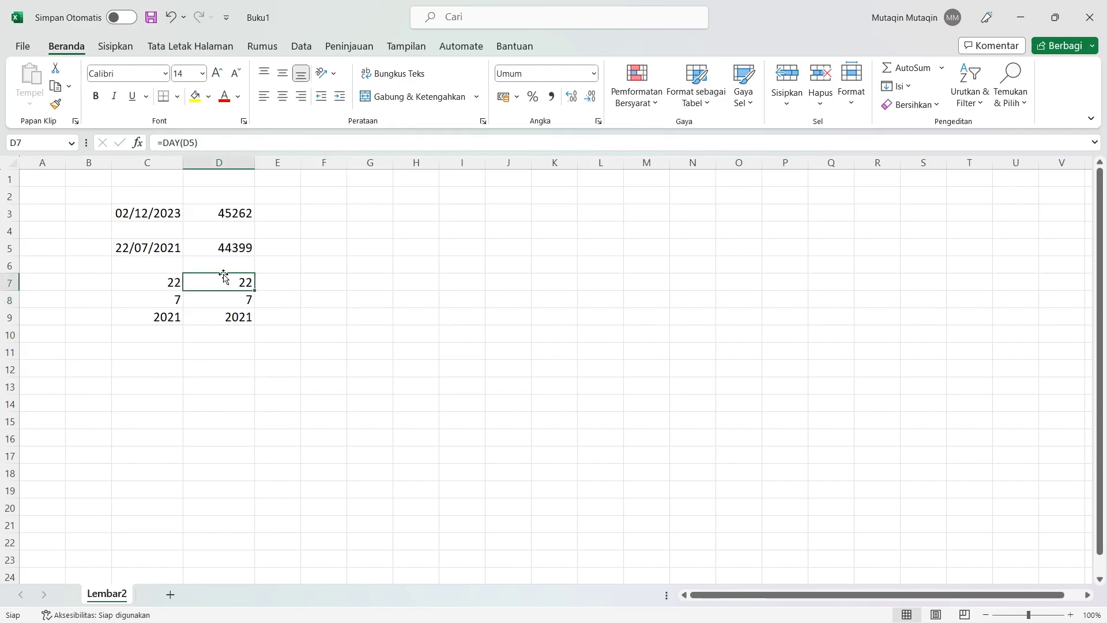
{"action": "left_click", "coordinate": [202, 249]}
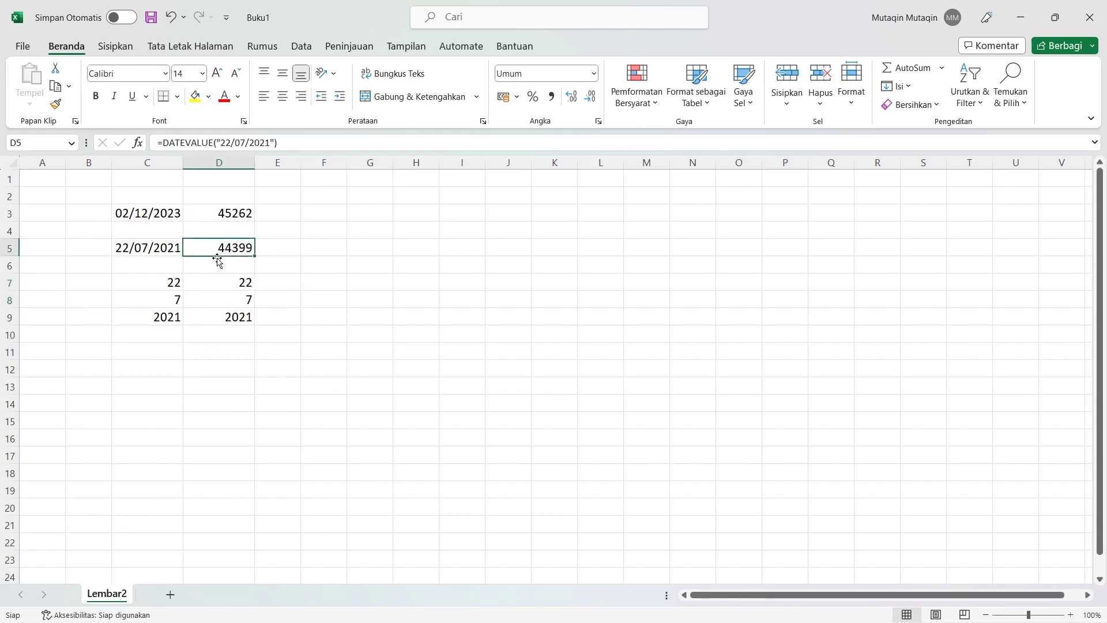
{"action": "left_click", "coordinate": [115, 249]}
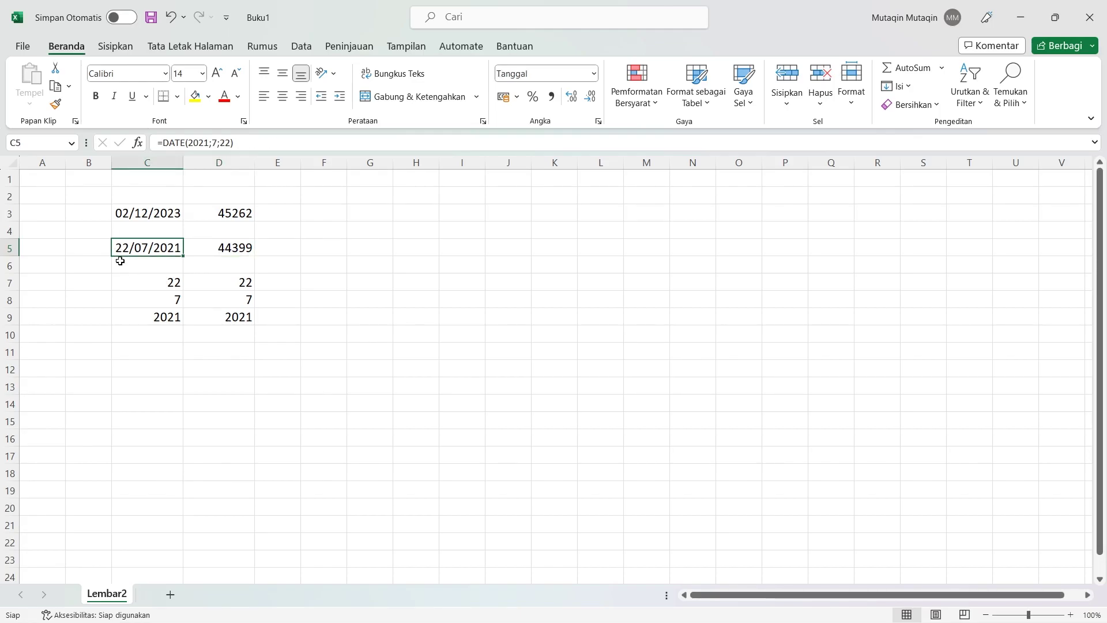
{"action": "left_click", "coordinate": [240, 282]}
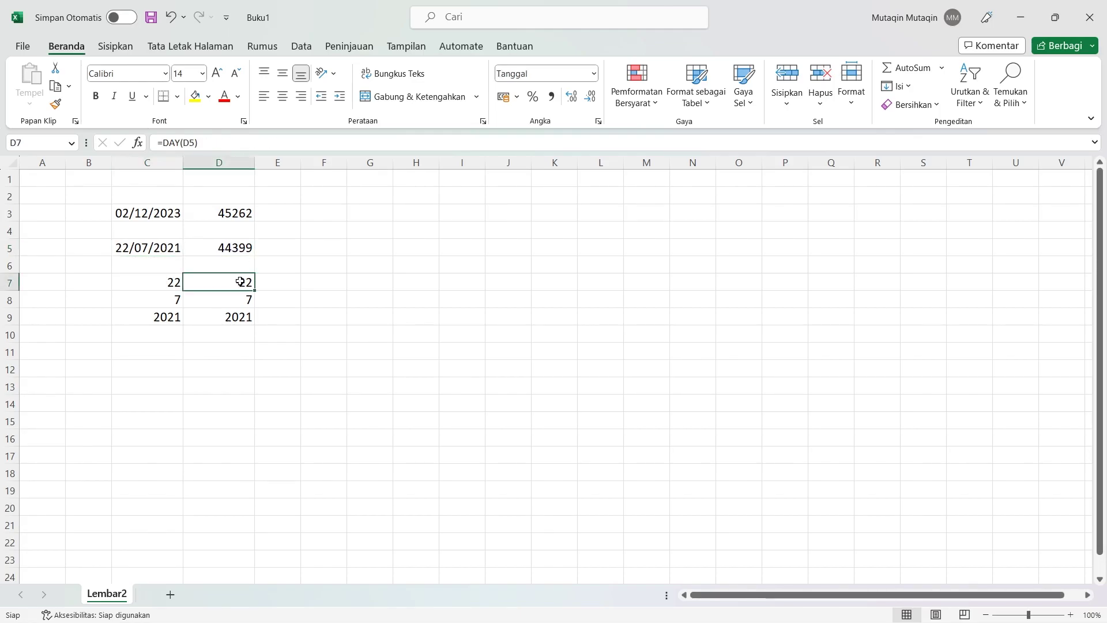
{"action": "left_click", "coordinate": [236, 300]}
{"action": "left_click", "coordinate": [233, 316]}
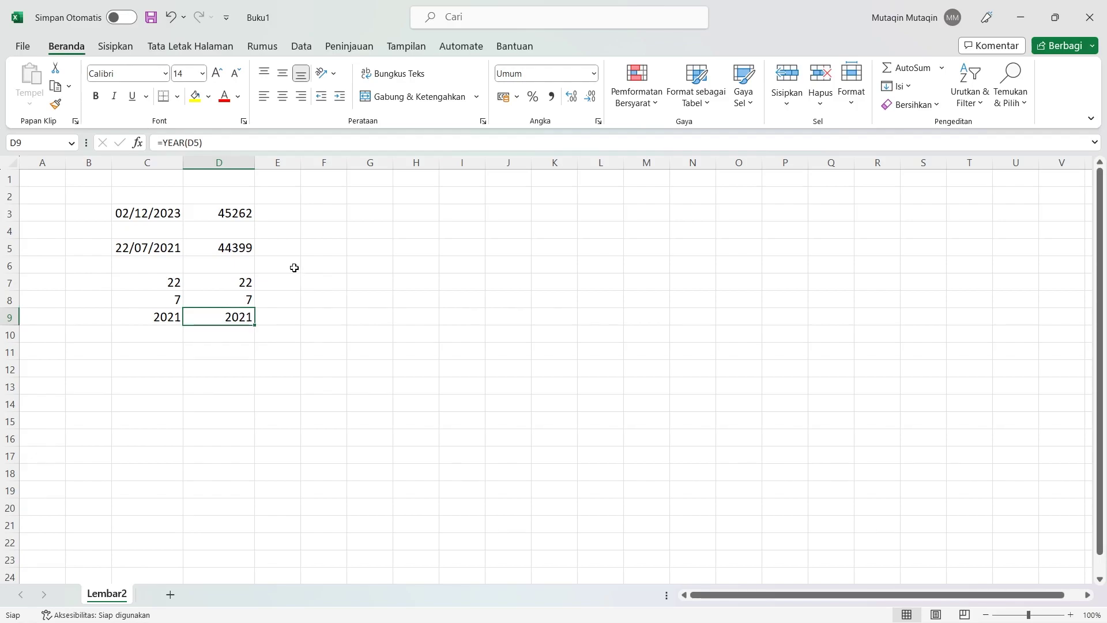